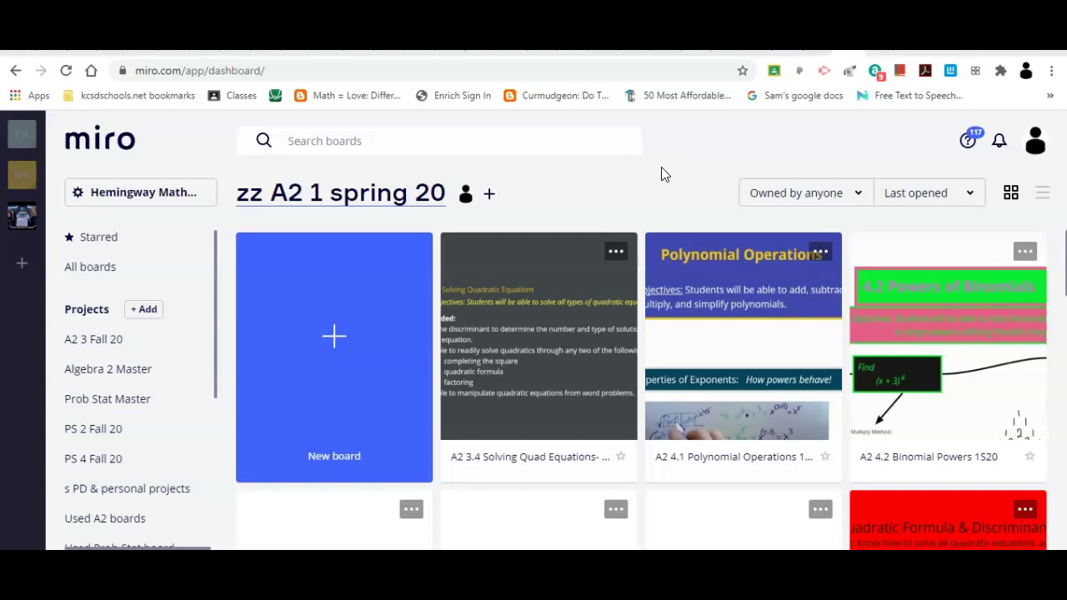
left_click(711, 161)
left_click(645, 95)
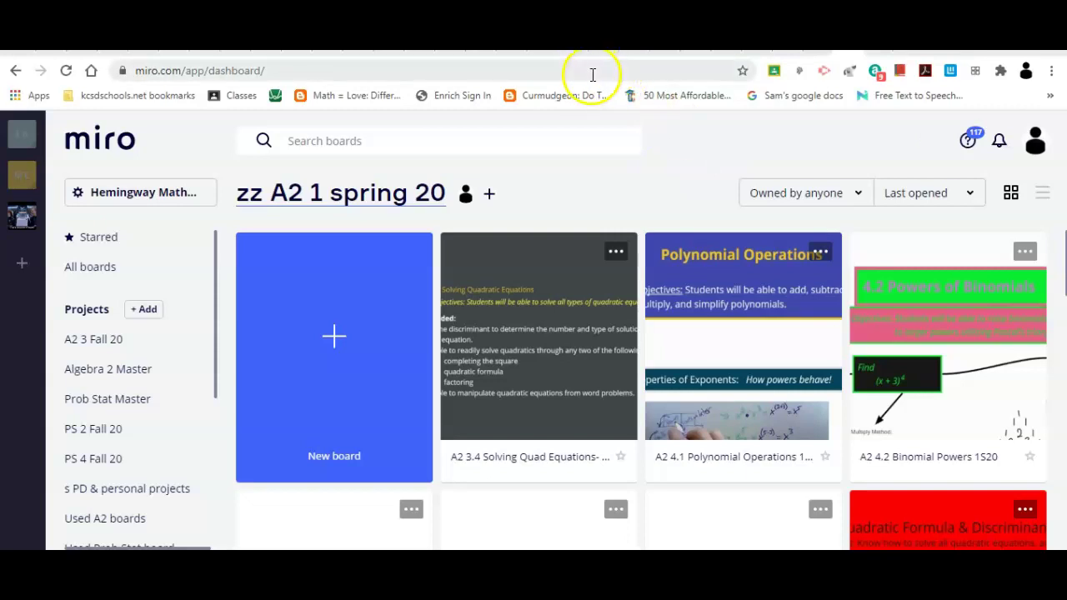
left_click(463, 156)
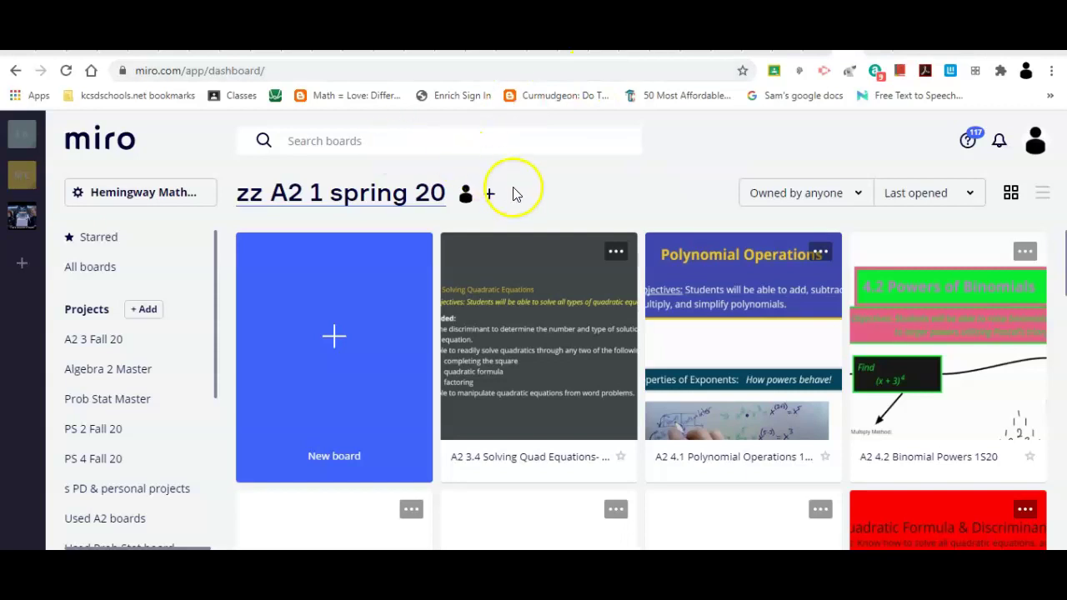
- View the LEHS Algebra 2 team's boards and return to the Hemingway Mathworld team
left_click(24, 215)
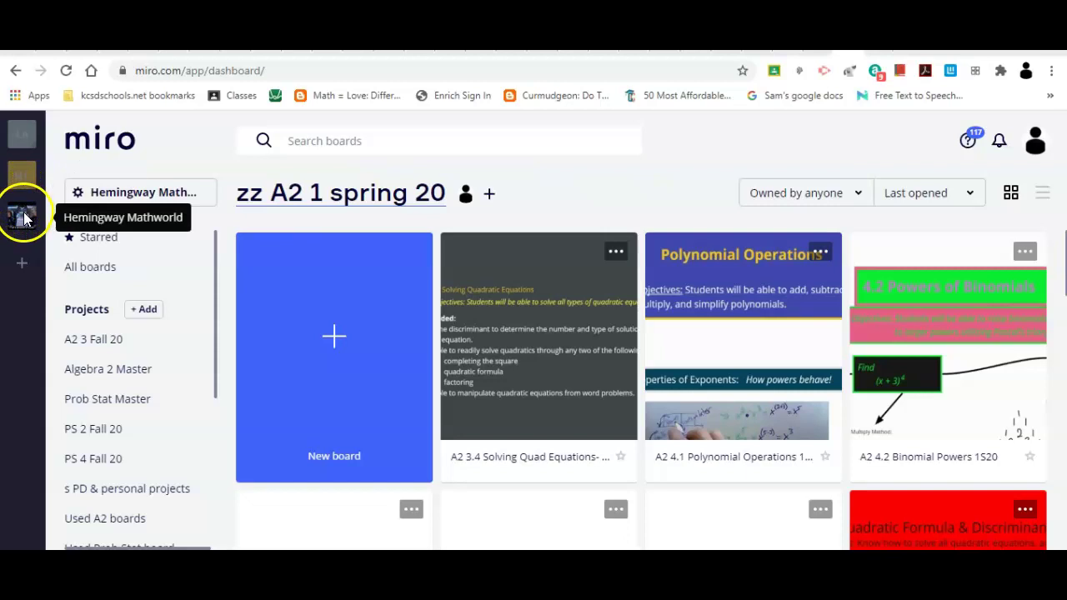
left_click(23, 222)
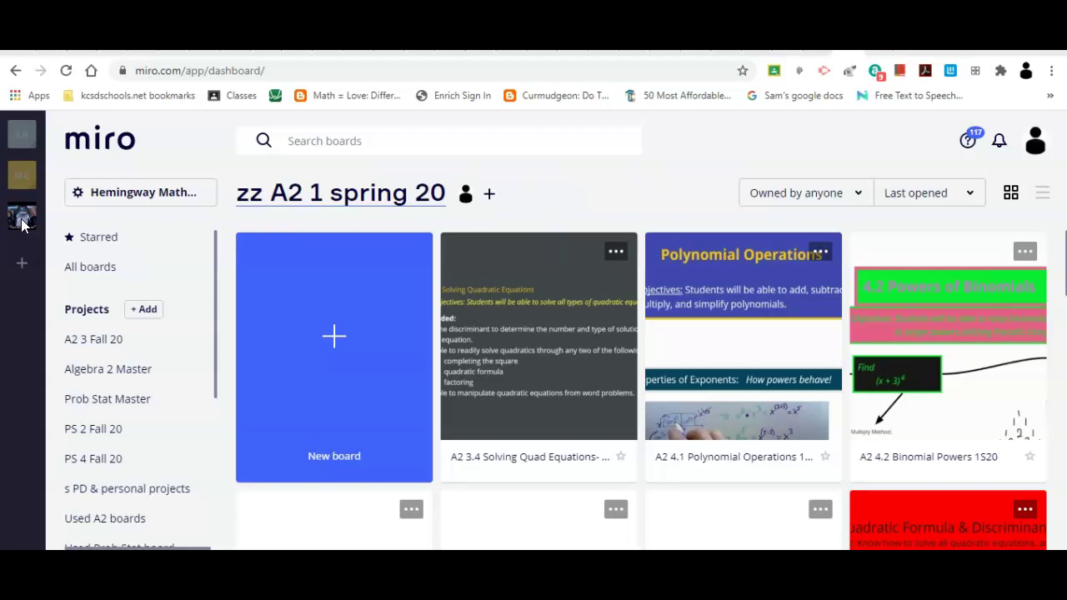
left_click(28, 143)
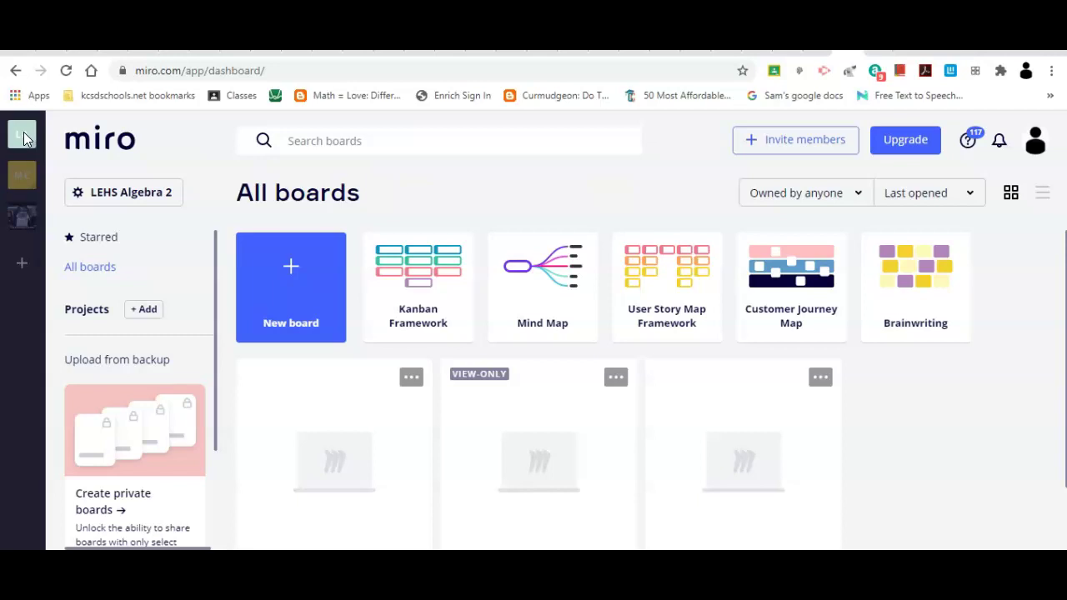
left_click(22, 218)
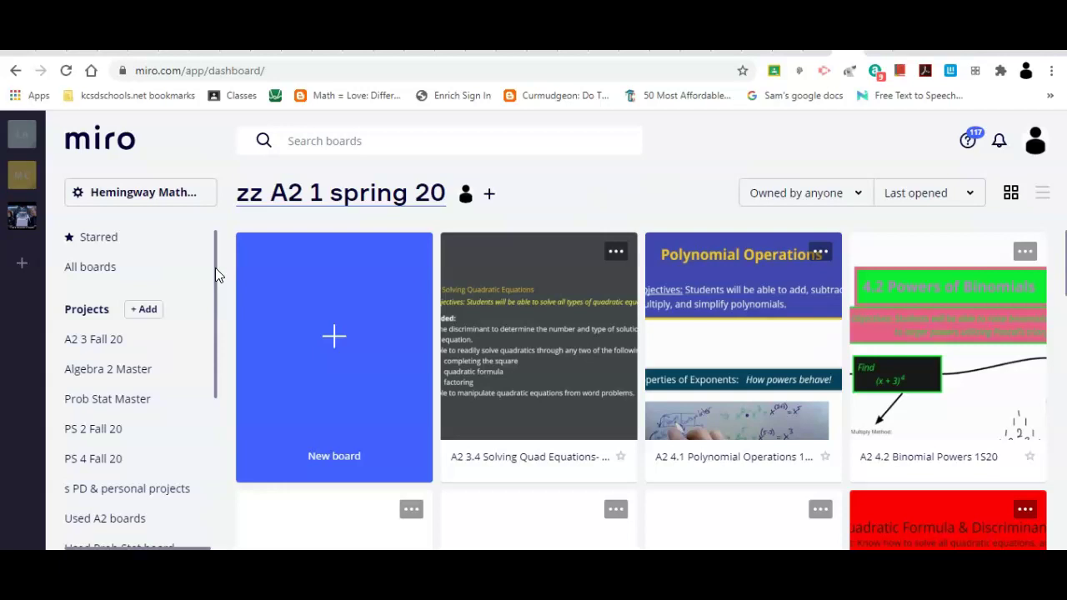
- Look through the Hemingway Mathworld team's project list, from the fall projects and master projects to the spring 20 projects
left_click_drag(215, 267, 210, 388)
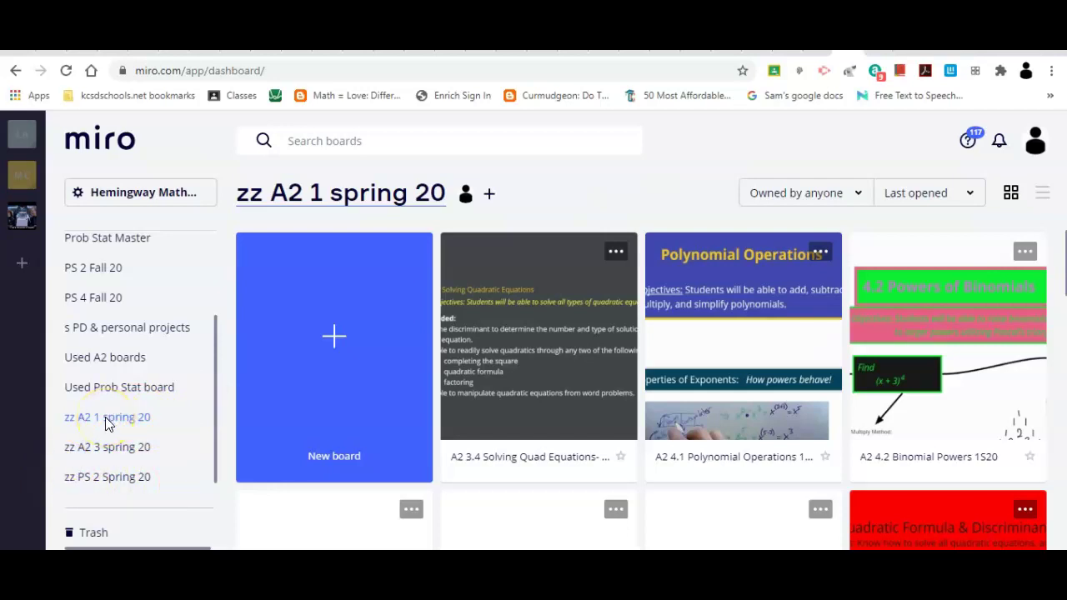
left_click_drag(214, 397, 218, 393)
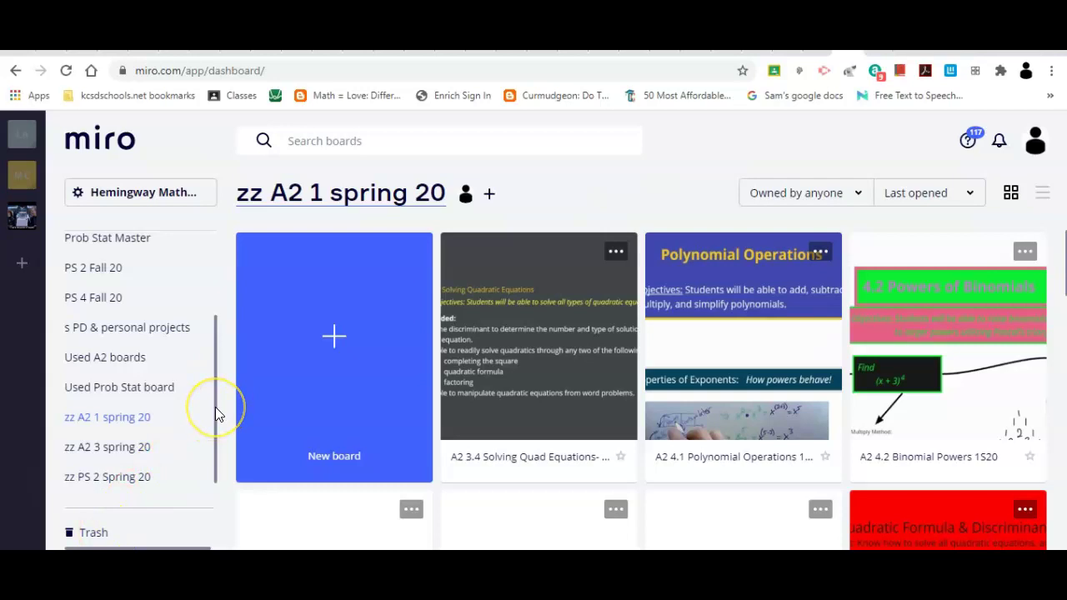
left_click_drag(215, 407, 219, 390)
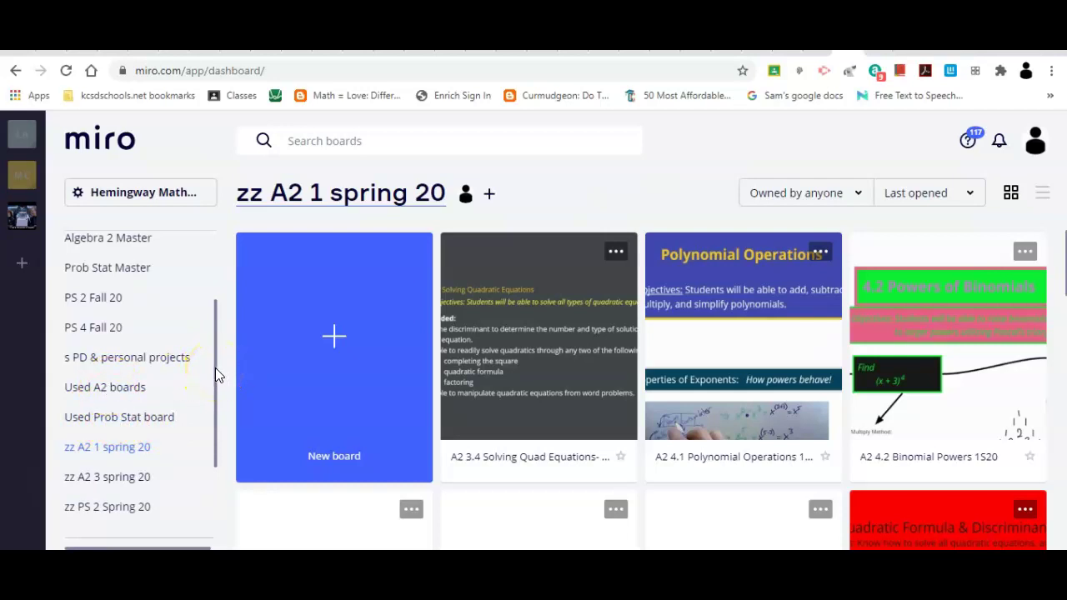
left_click_drag(215, 369, 216, 300)
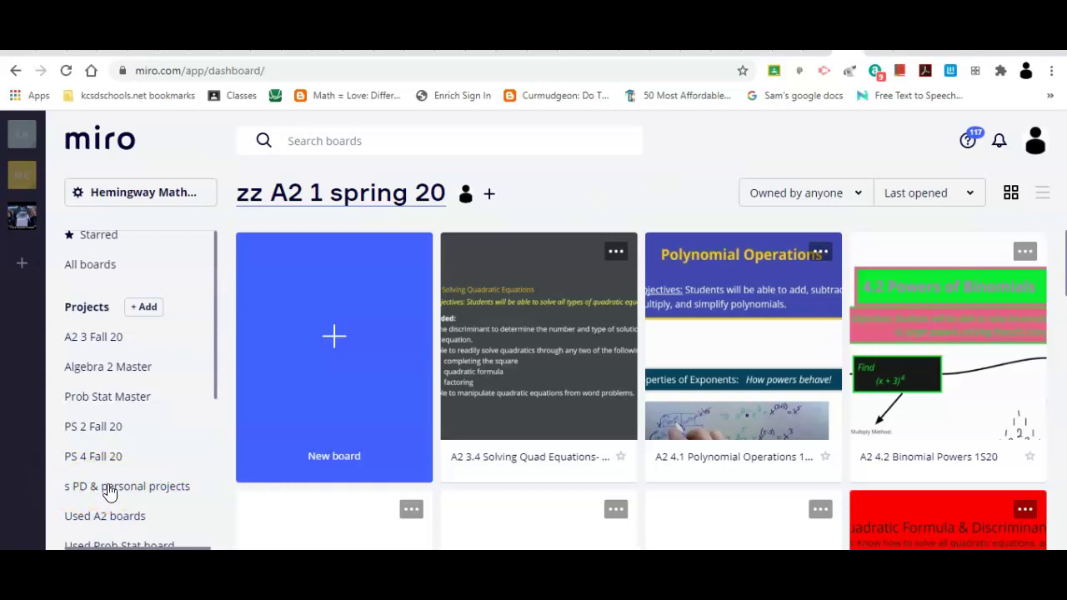
left_click(121, 515)
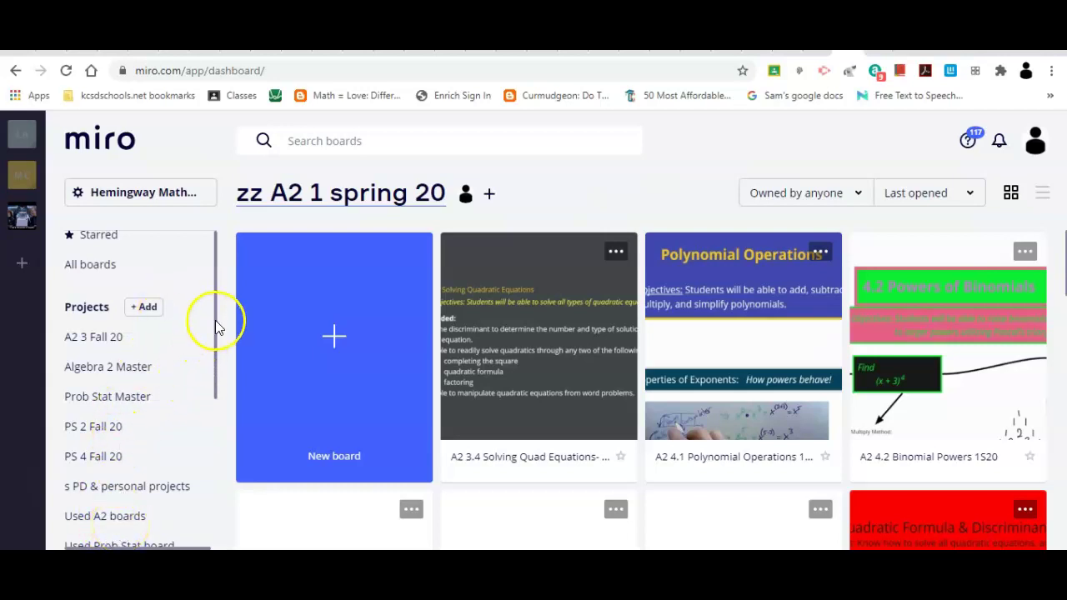
left_click_drag(215, 317, 215, 313)
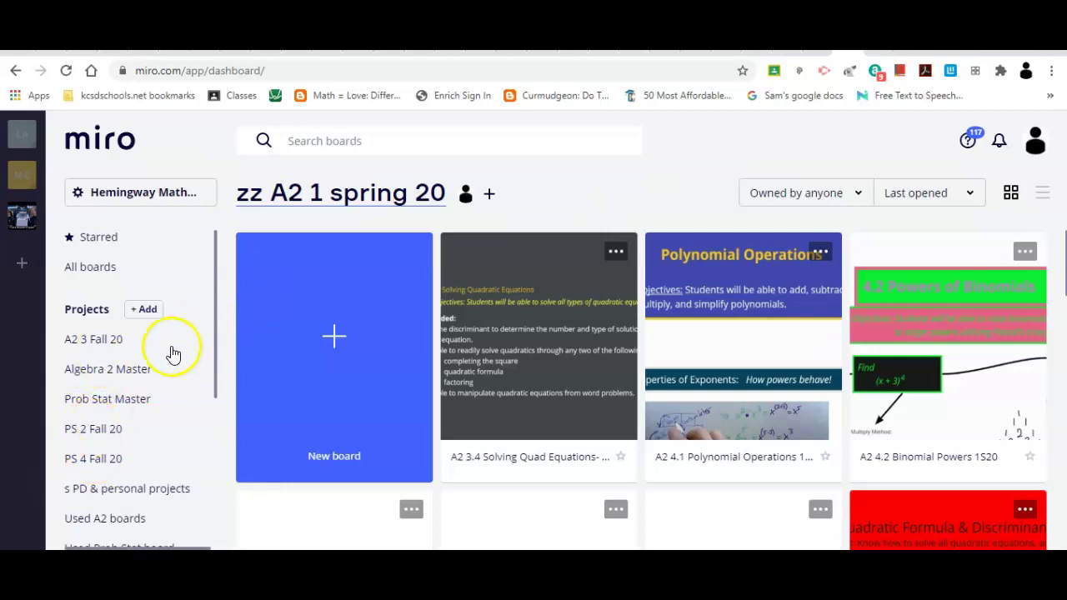
- Open the PS 1.1 Intro & Data Sets board in the Prob Stat Master project
left_click(126, 403)
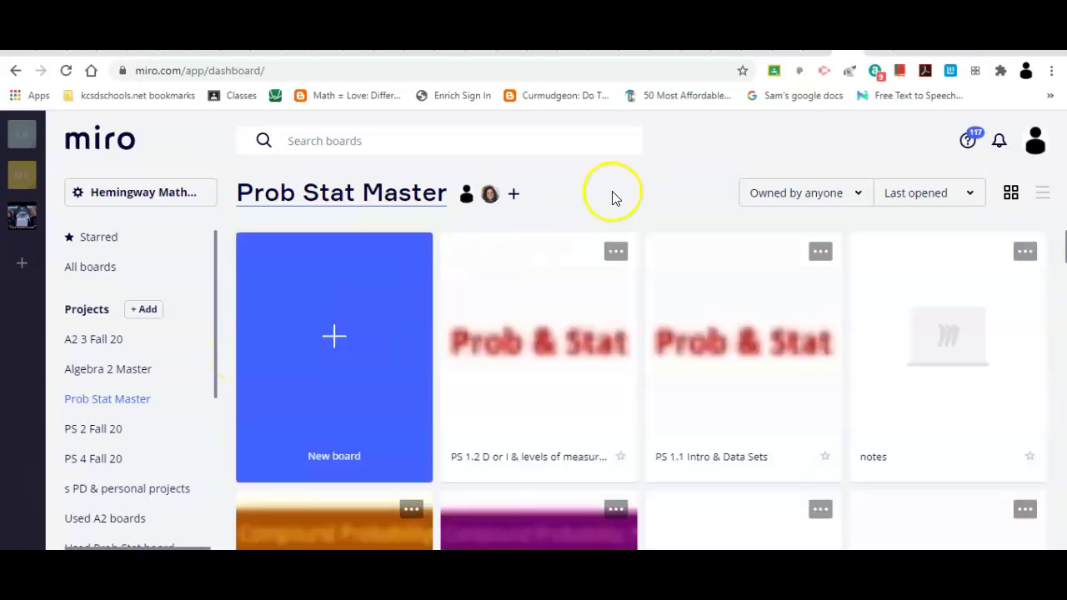
left_click(722, 338)
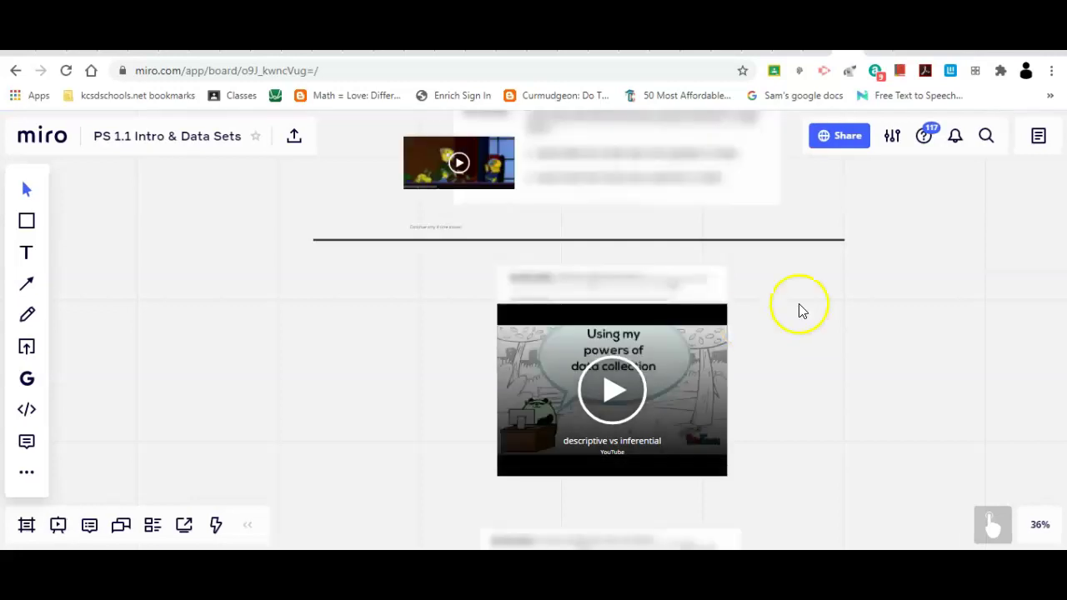
- Find the Lesson 1.1 objectives at the start of the board and view them at 100% zoom
scroll(873, 302, "up", 10)
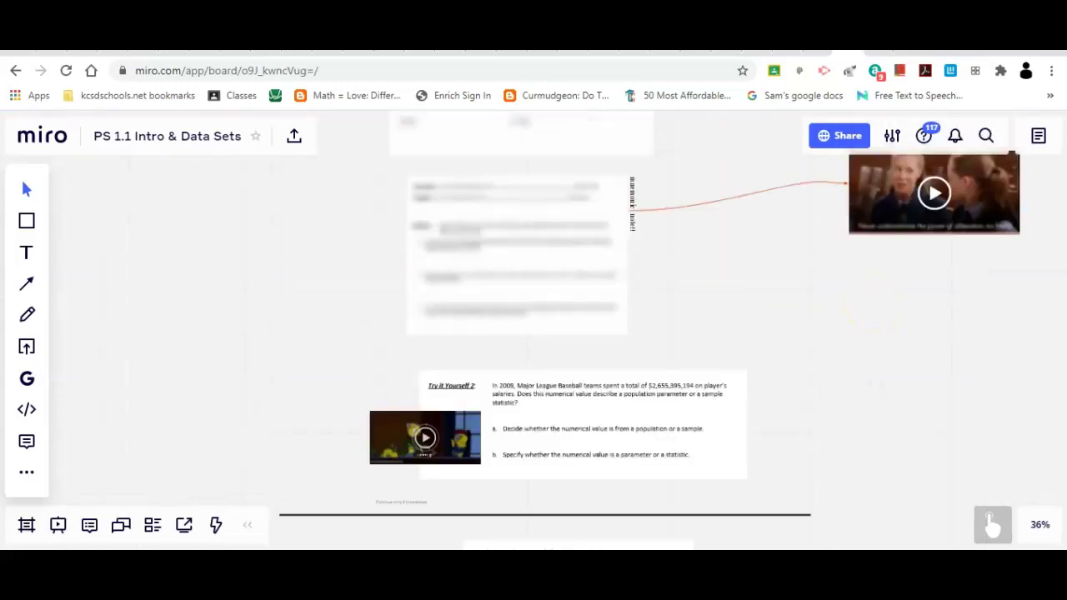
scroll(534, 333, "up", 10)
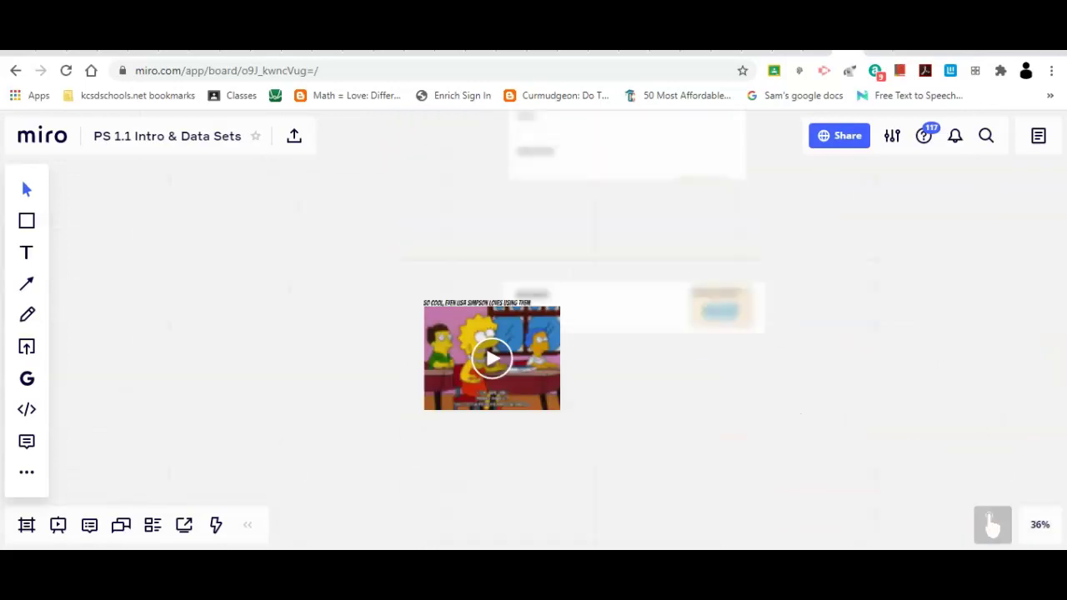
scroll(533, 333, "up", 10)
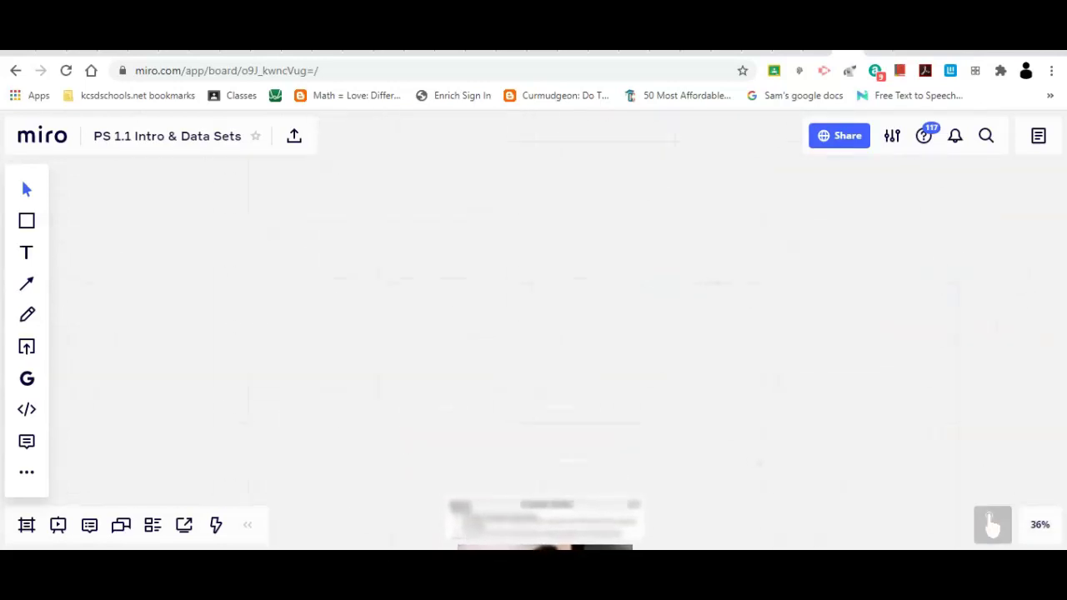
scroll(534, 333, "down", 5)
scroll(560, 383, "down", 2)
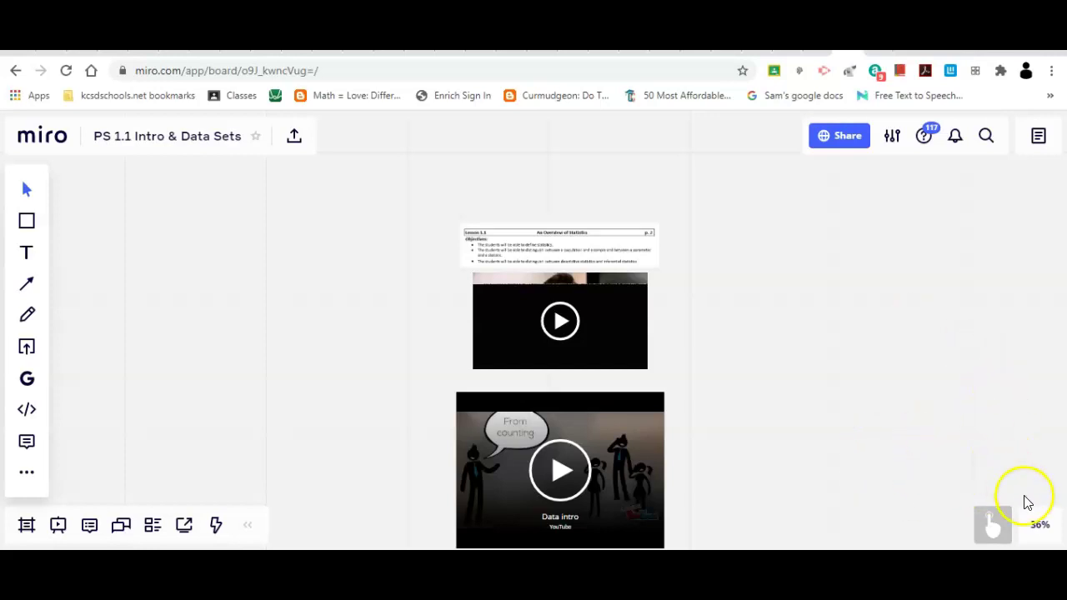
mouse_move(1040, 532)
left_click(1040, 527)
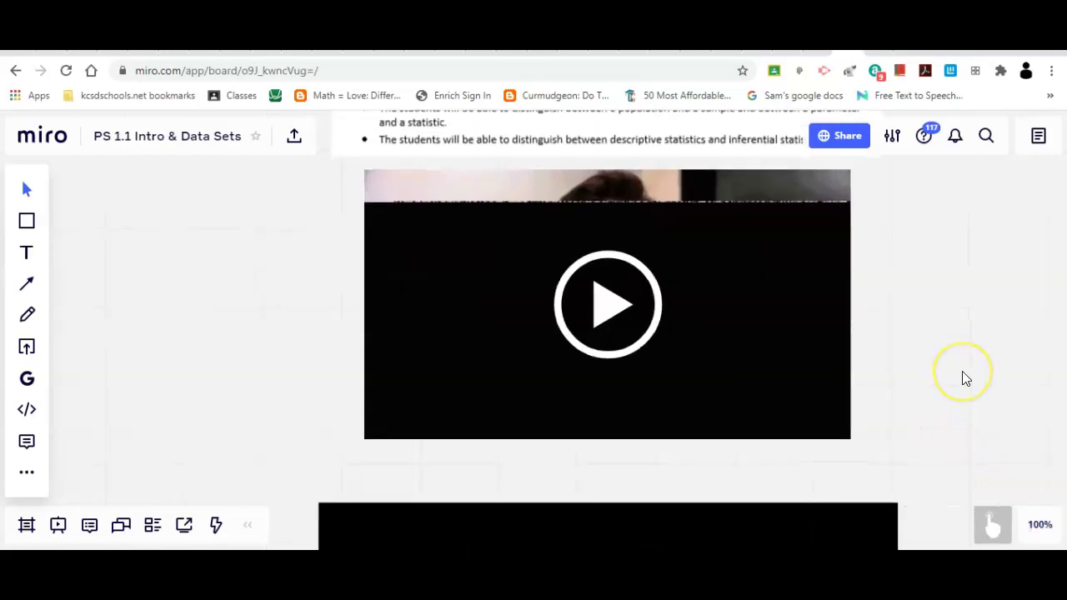
- Play the GIF placed below the Lesson 1.1 objectives and leave it deselected
scroll(965, 380, "up", 3)
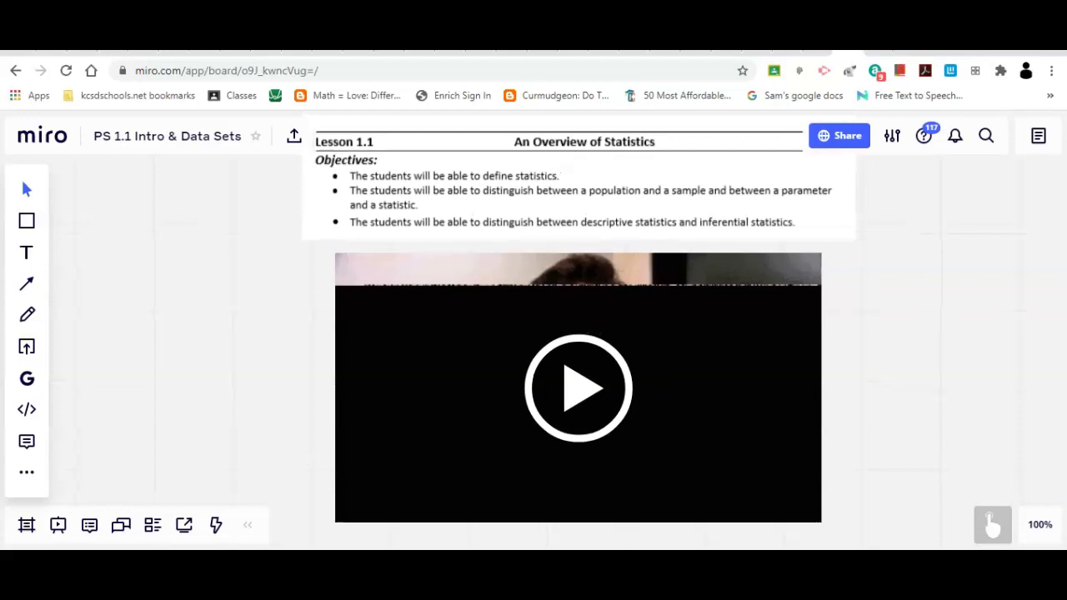
scroll(810, 378, "down", 5)
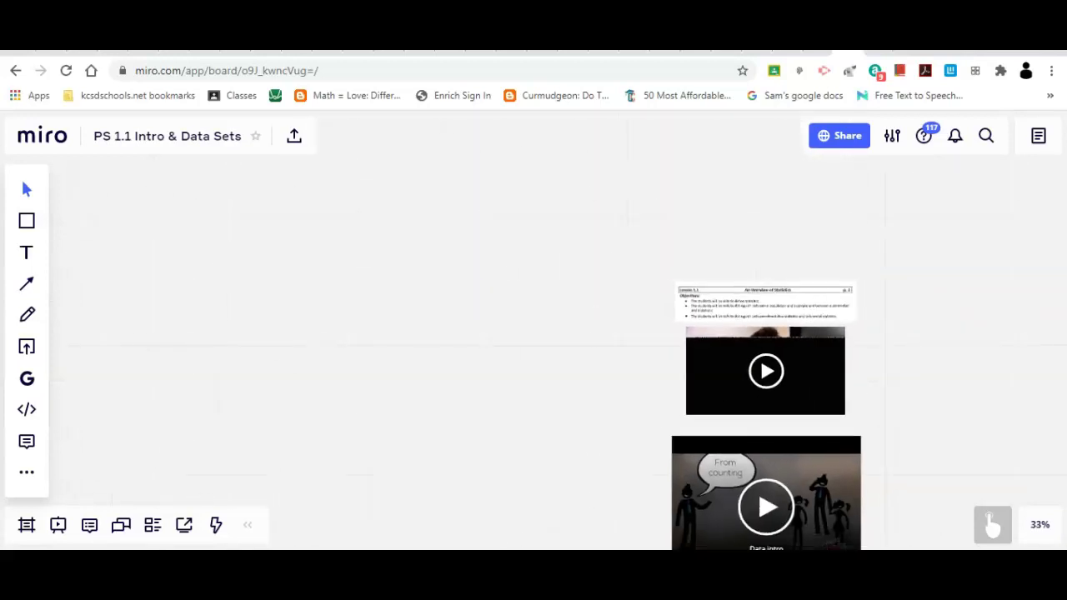
scroll(839, 353, "up", 5)
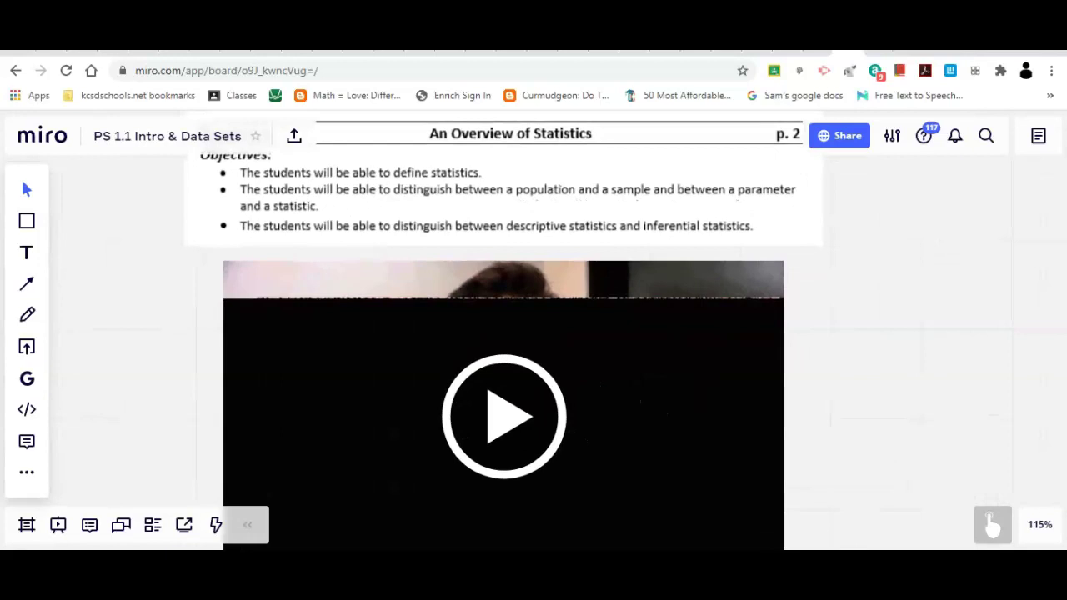
scroll(925, 475, "down", 2)
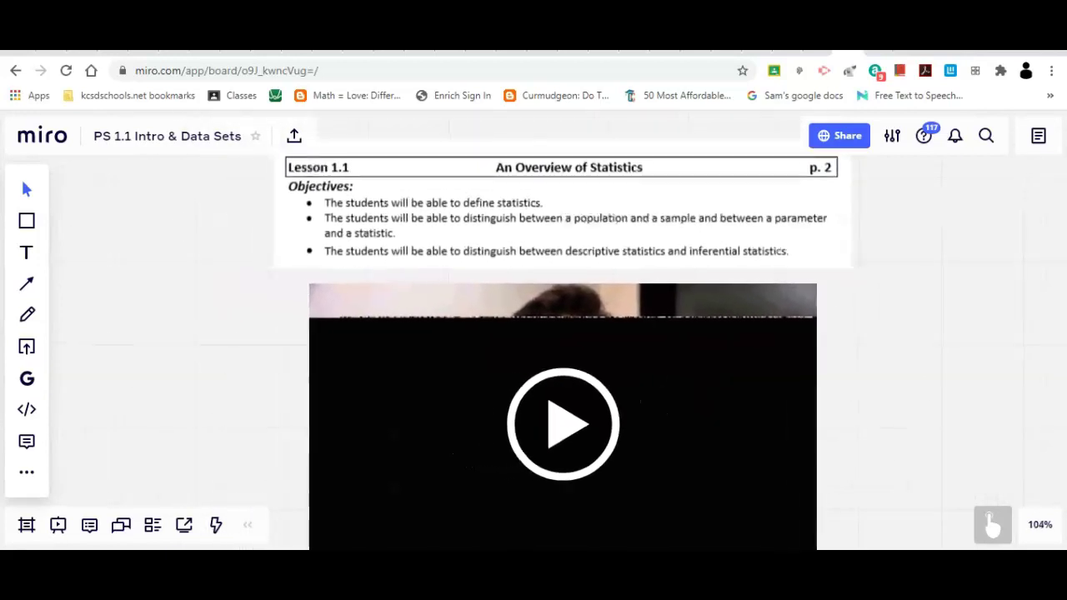
scroll(992, 524, "down", 1)
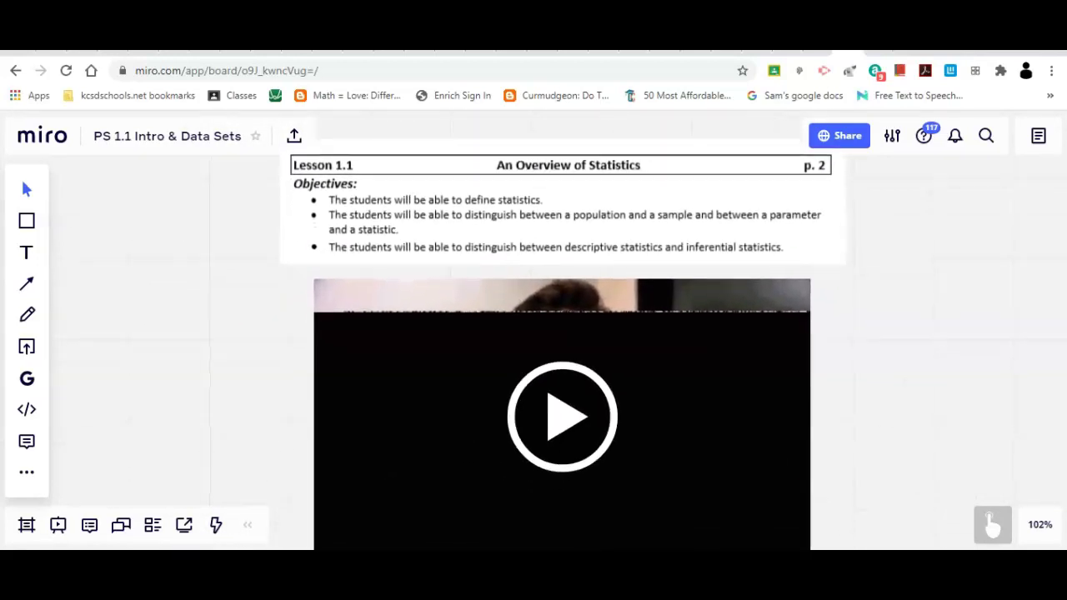
scroll(991, 524, "up", 1)
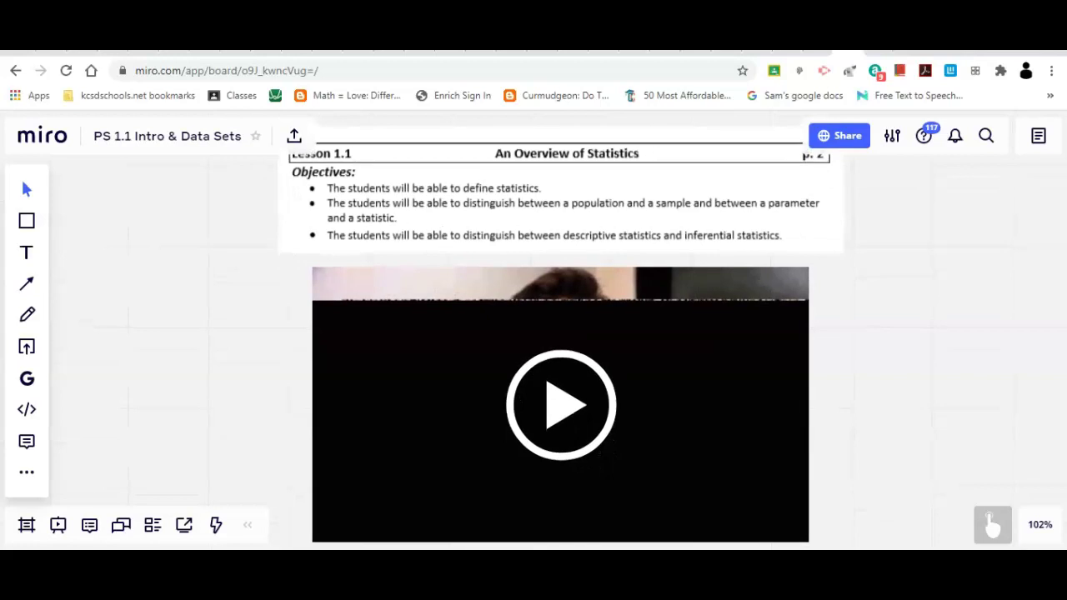
scroll(800, 436, "down", 2)
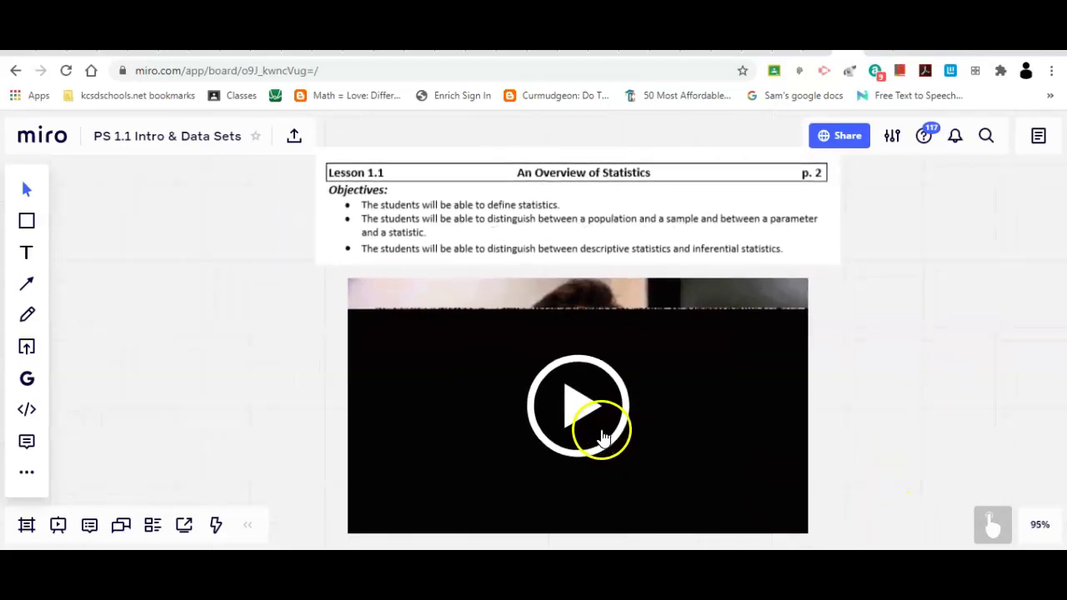
left_click(589, 425)
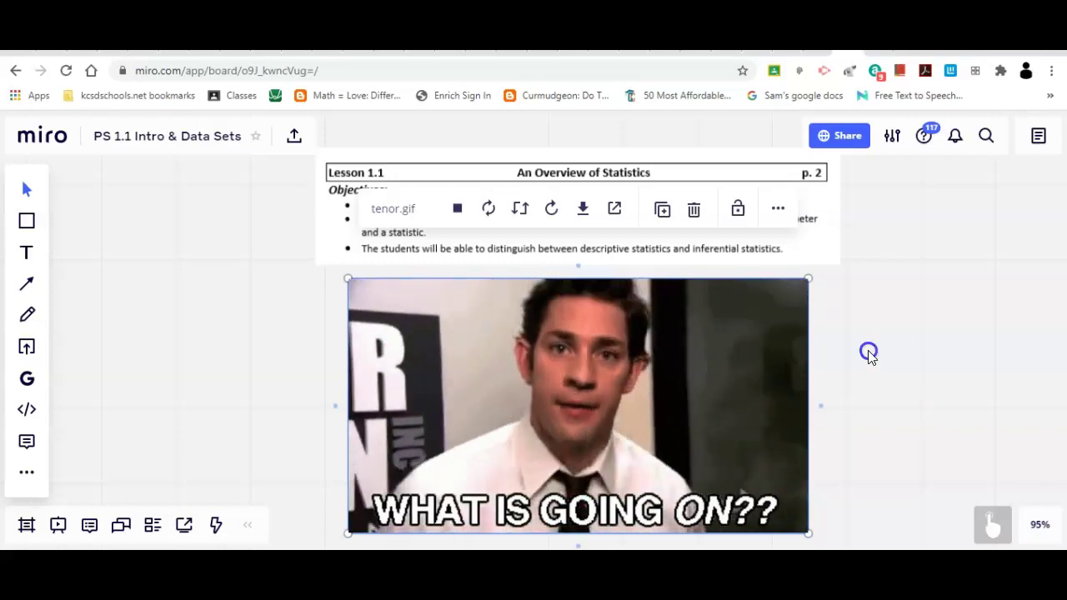
left_click(868, 353)
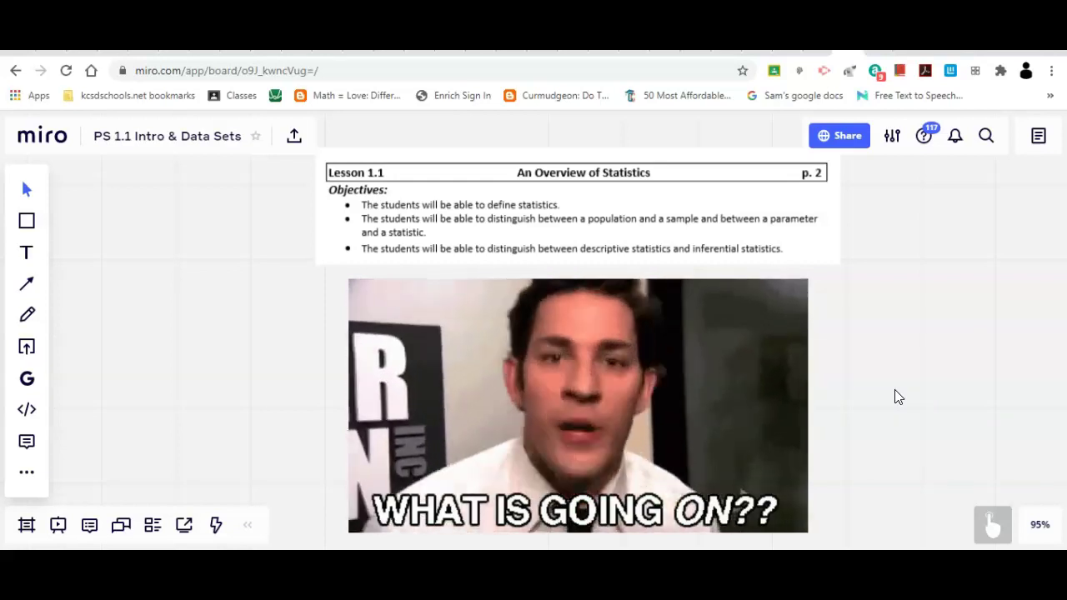
- Look over the lesson's opening material, from the objectives and GIF to the Data intro video and fill-in-the-blank notes
scroll(897, 397, "right", 2)
scroll(786, 146, "down", 4)
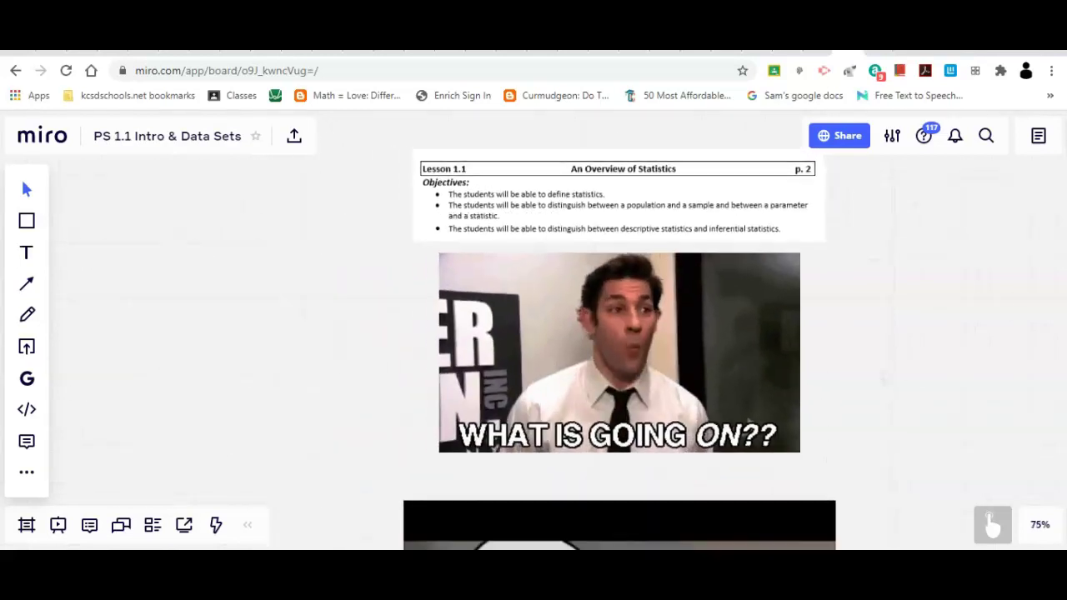
scroll(885, 186, "down", 3)
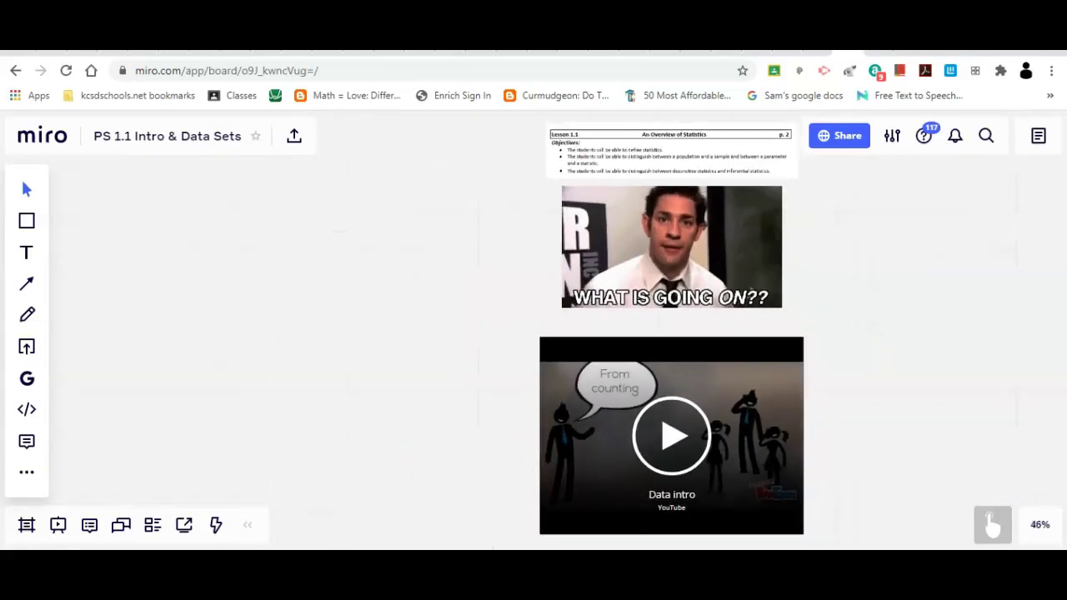
scroll(613, 350, "down", 1)
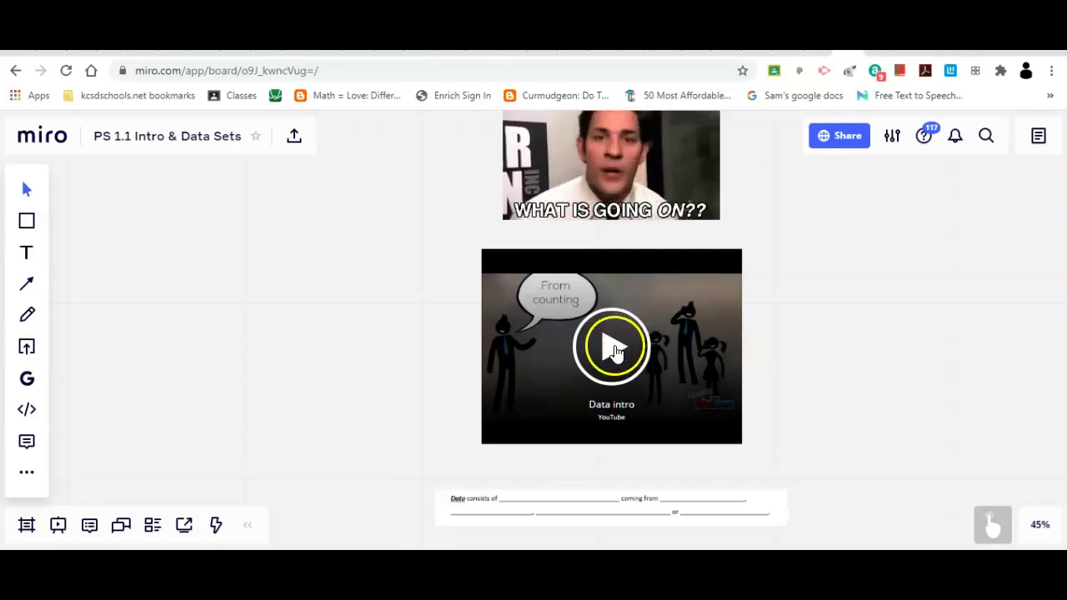
scroll(757, 317, "up", 3)
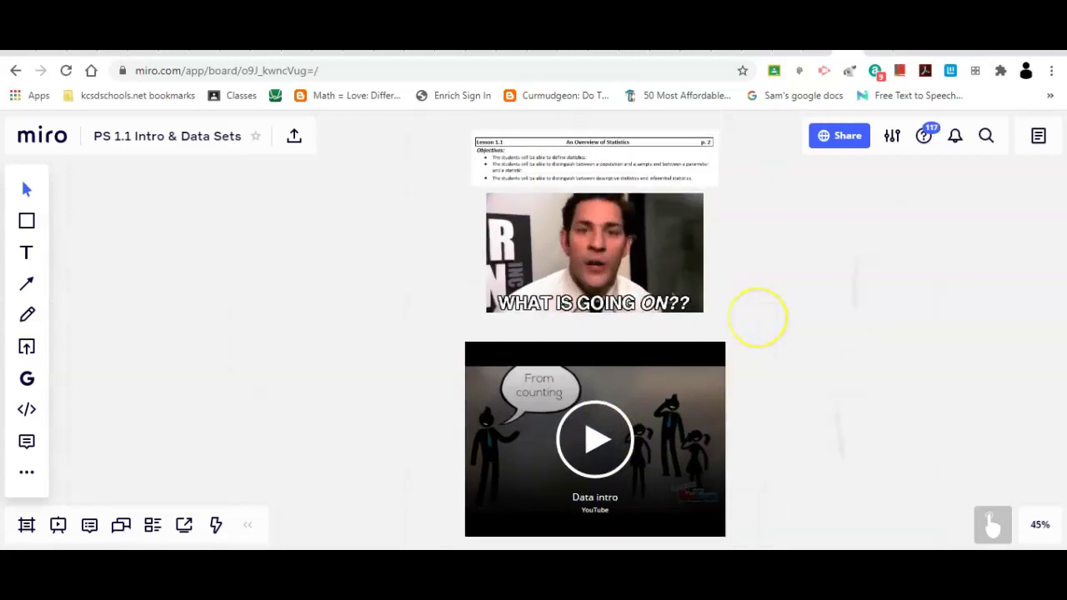
scroll(588, 333, "up", 3)
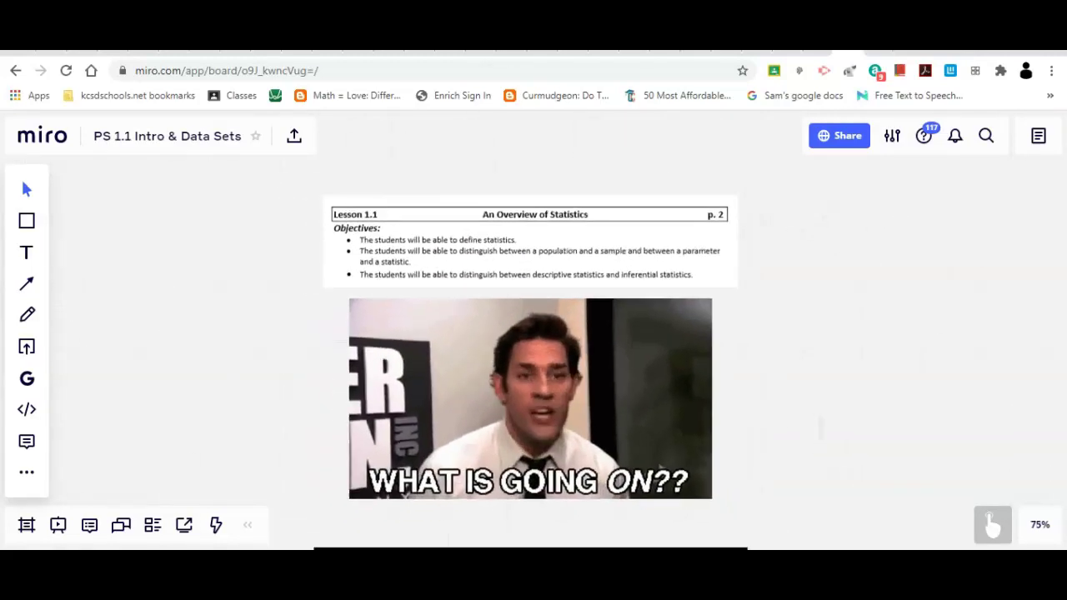
scroll(588, 334, "down", 5)
scroll(584, 350, "down", 3)
scroll(583, 350, "down", 5)
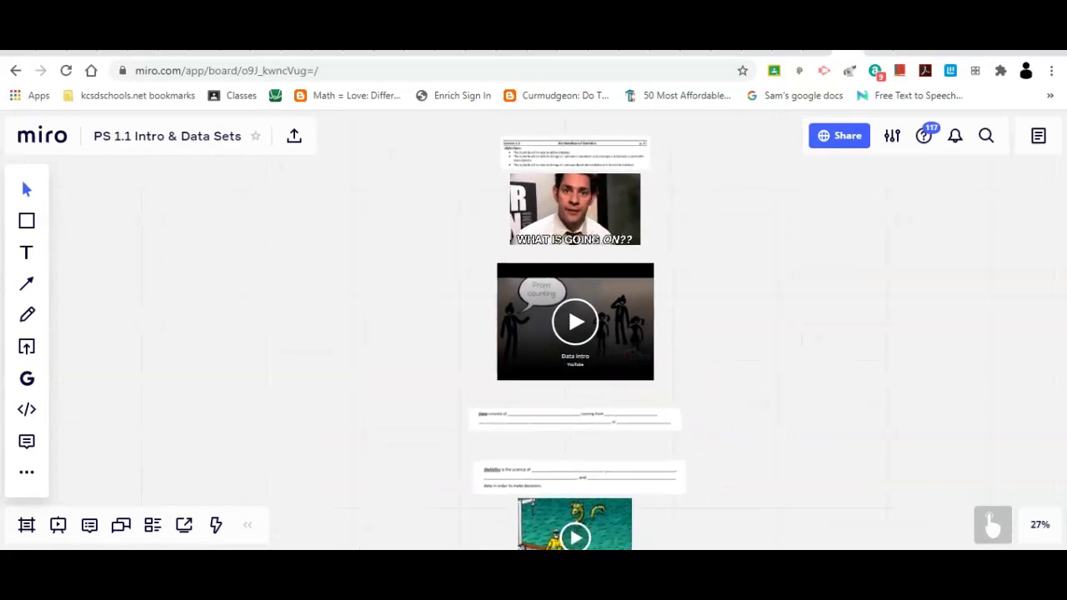
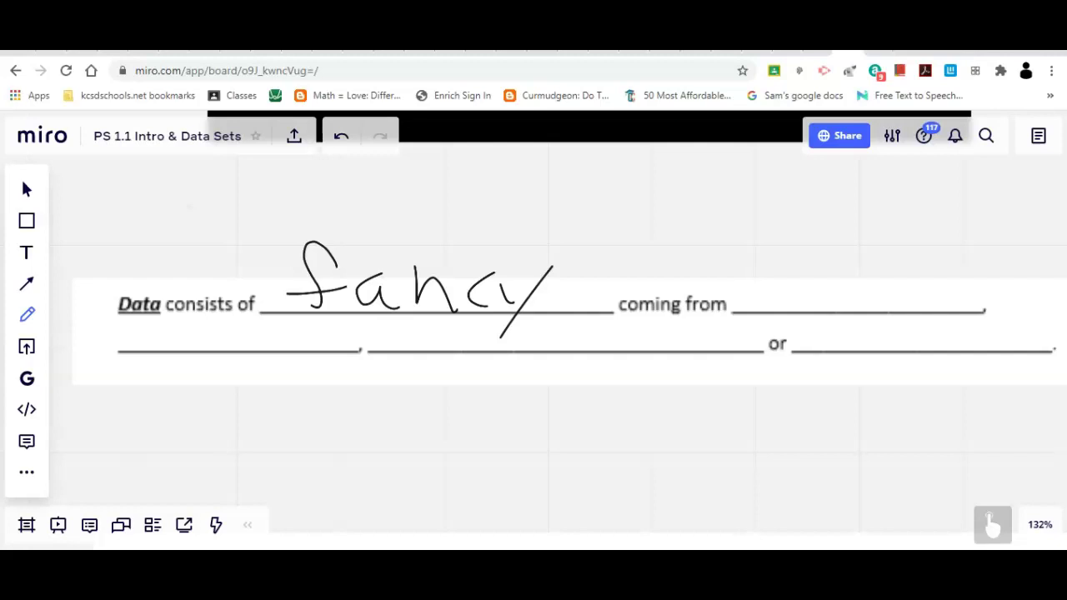
- Erase the handwritten word "fancy" from the first blank of the Data definition and return to the lesson's GIF and intro video
left_click_drag(265, 283, 546, 283)
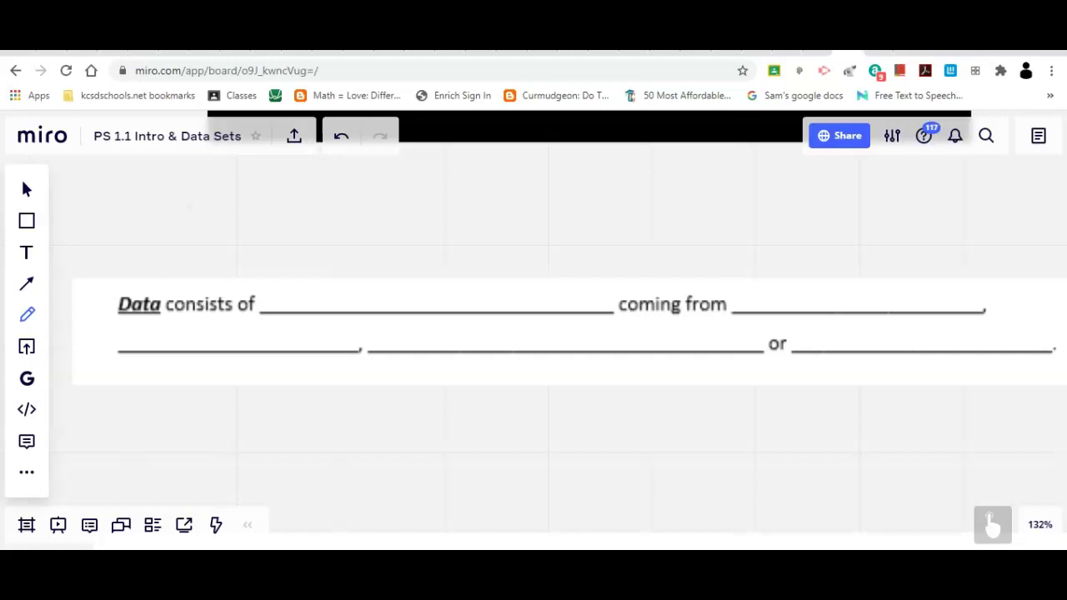
mouse_move(678, 186)
left_mouse_down()
mouse_move(609, 280)
mouse_move(617, 283)
left_mouse_up()
mouse_move(564, 253)
left_mouse_down()
mouse_move(650, 281)
mouse_move(648, 205)
mouse_move(676, 222)
mouse_move(680, 201)
mouse_move(605, 230)
mouse_move(579, 266)
mouse_move(692, 261)
left_mouse_up()
scroll(584, 333, "down", 5)
scroll(616, 334, "up", 5)
scroll(740, 375, "up", 3)
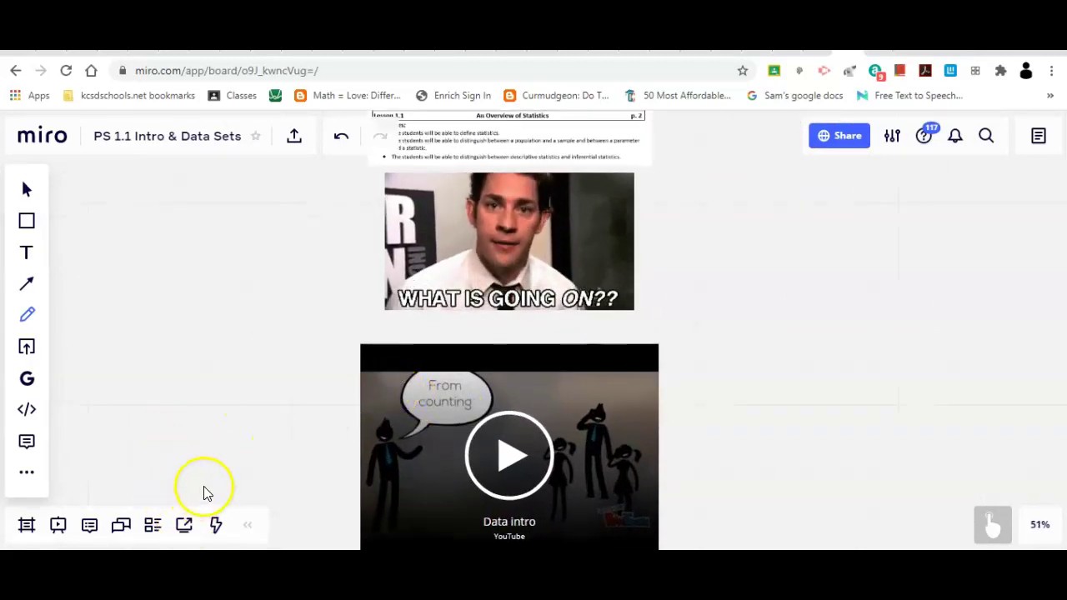
- Show the board's screen sharing controls and start a screen share with the lesson's opening items in view
left_click(184, 527)
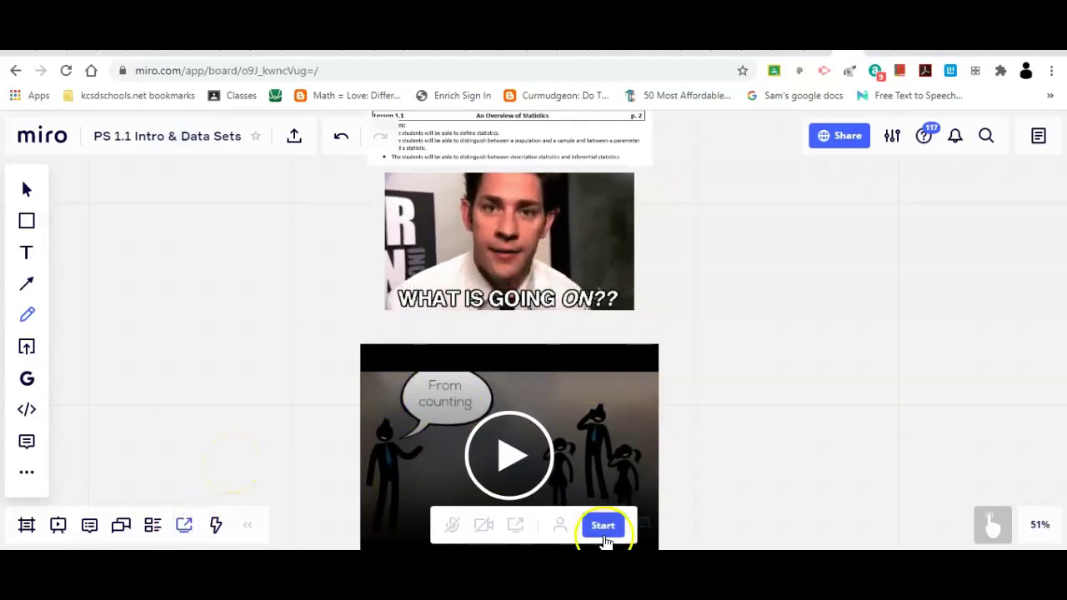
left_click(184, 528)
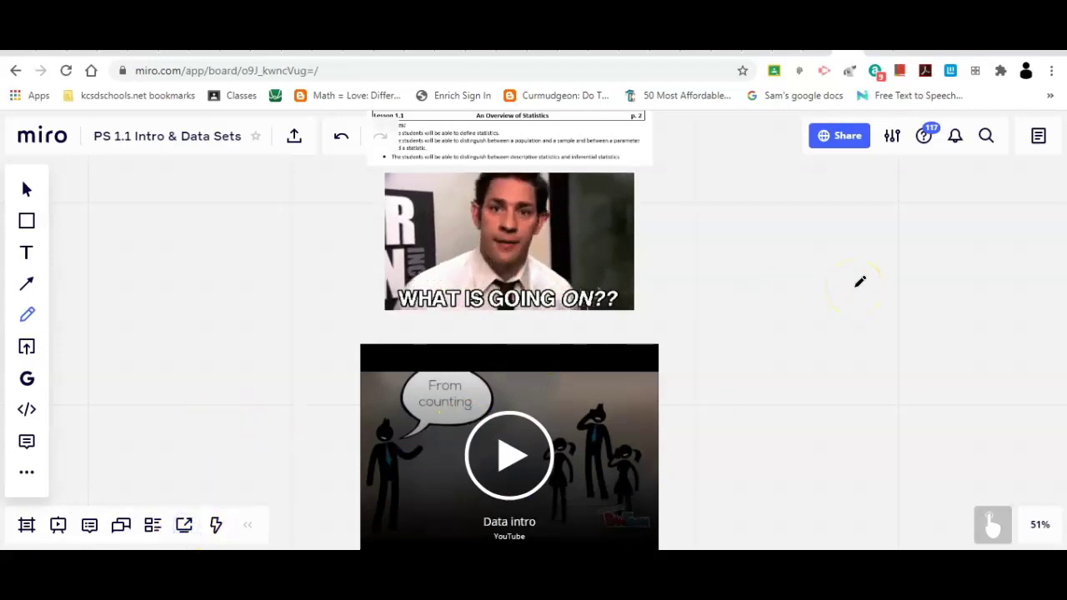
scroll(860, 282, "up", 3)
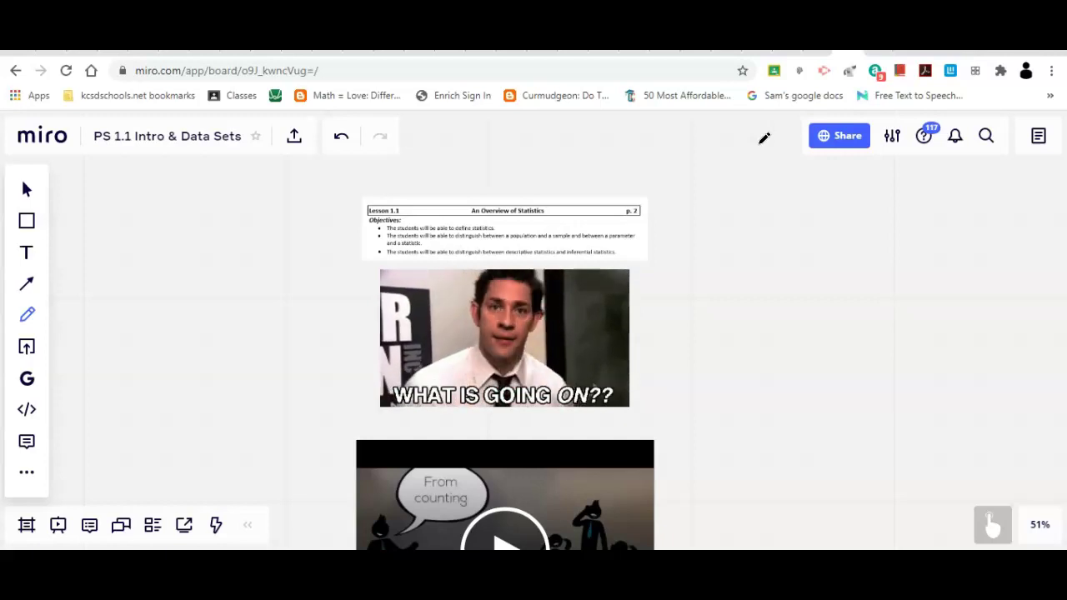
scroll(716, 278, "down", 3)
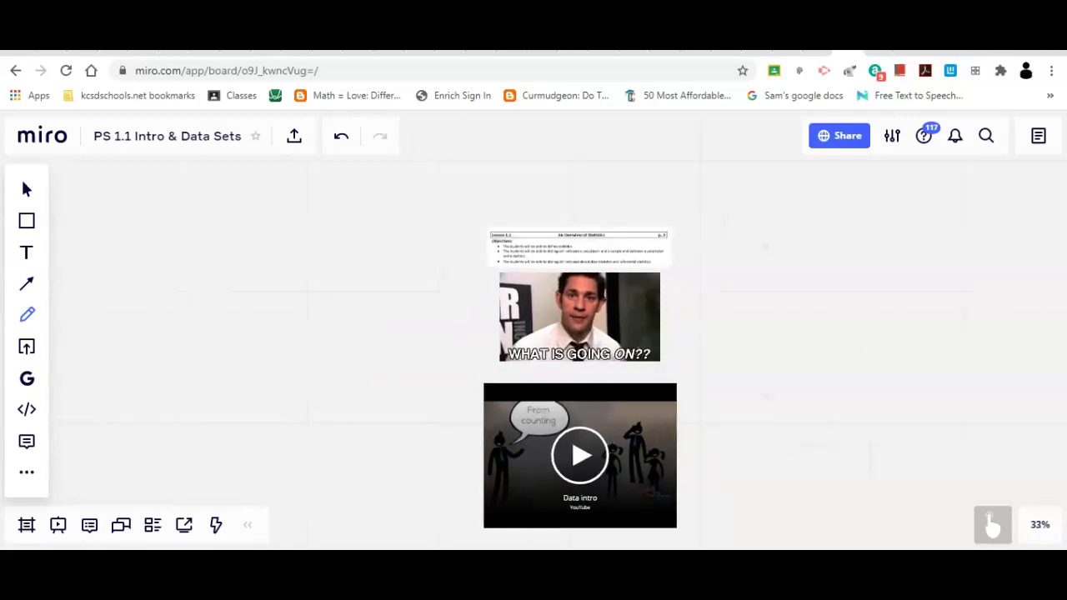
scroll(640, 247, "down", 2)
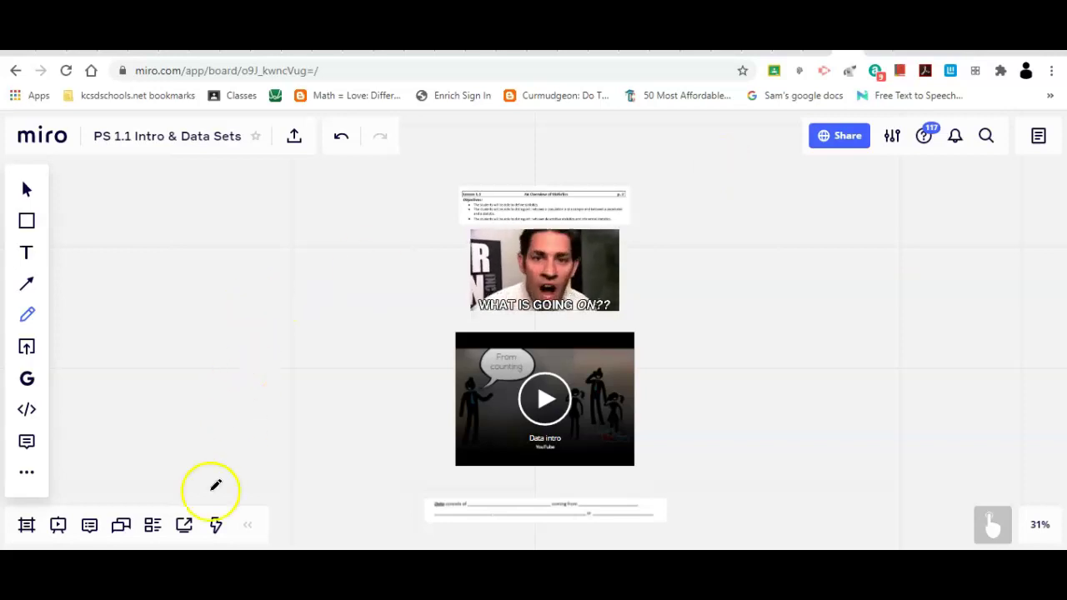
left_click(185, 527)
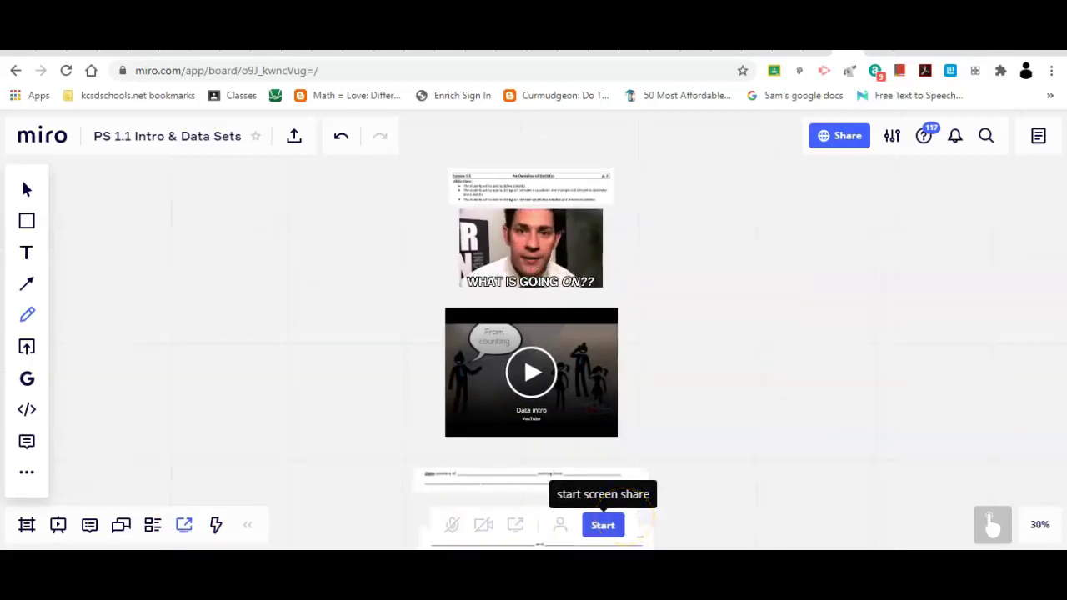
left_click(603, 527)
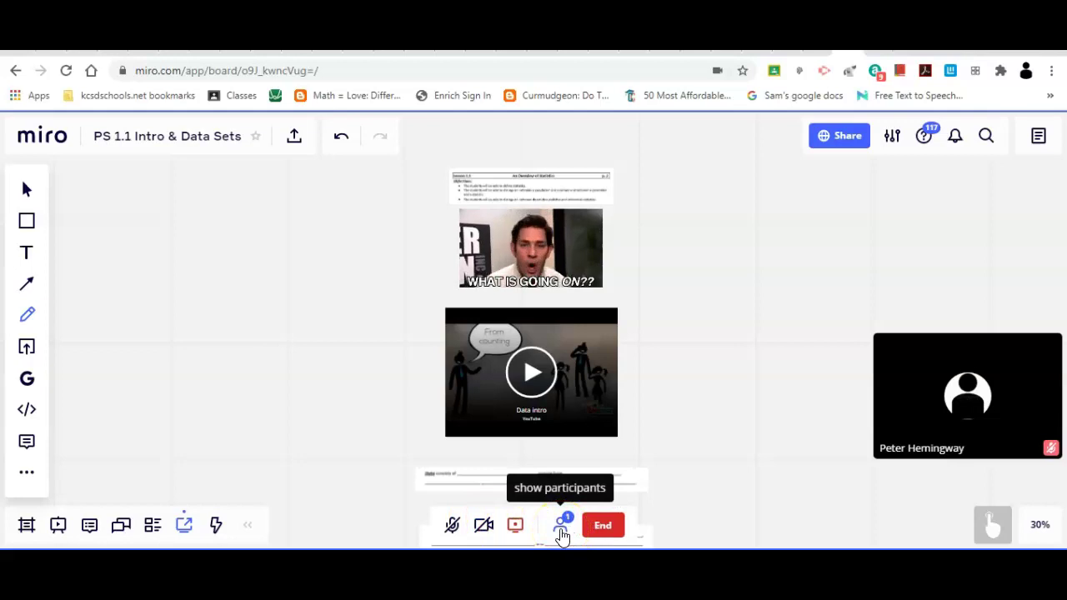
- Look through the lesson's notes and media, from the Statistics definition to the population video and the first practice example
scroll(562, 537, "down", 3)
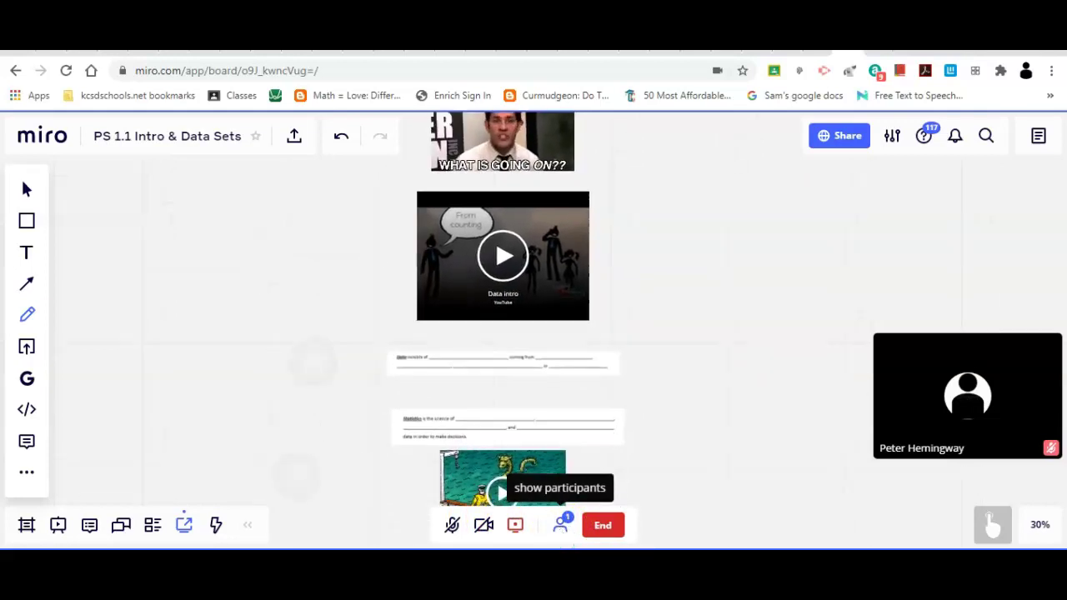
scroll(560, 525, "down", 3)
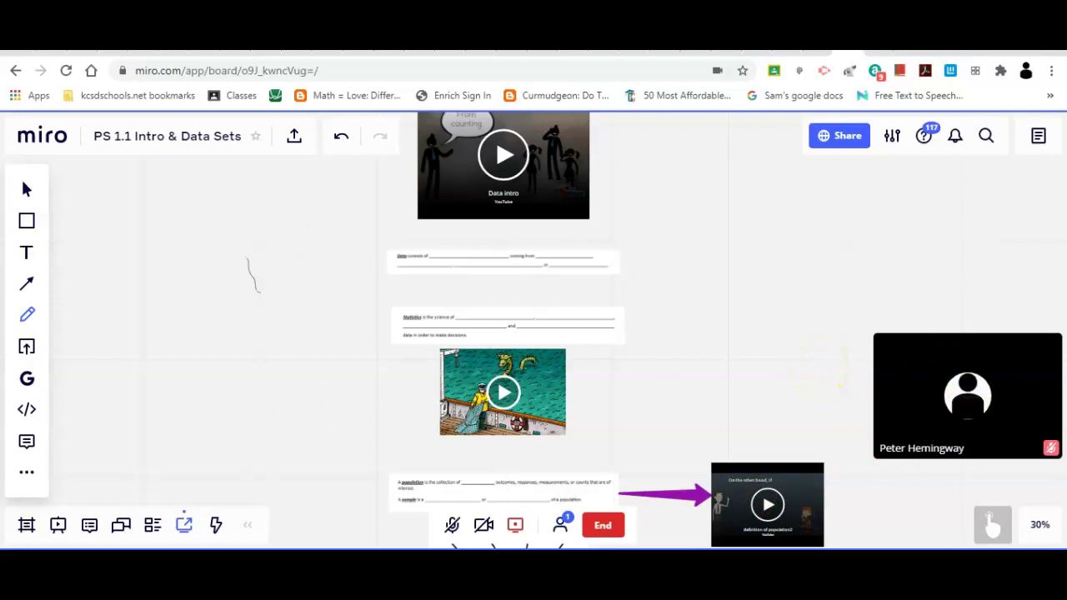
scroll(821, 365, "down", 4)
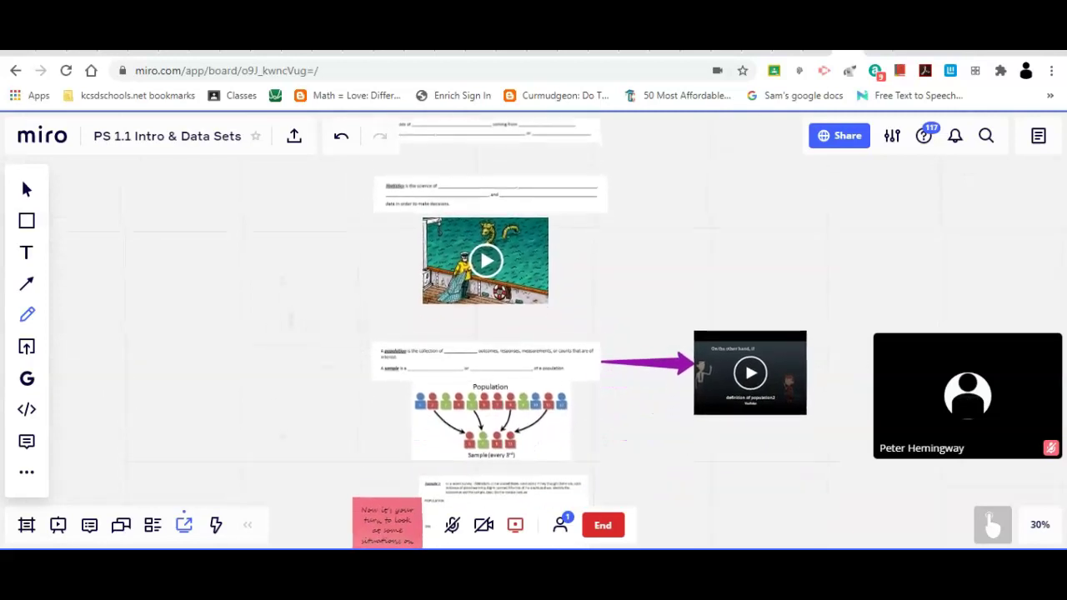
scroll(577, 333, "down", 3)
scroll(575, 317, "up", 1)
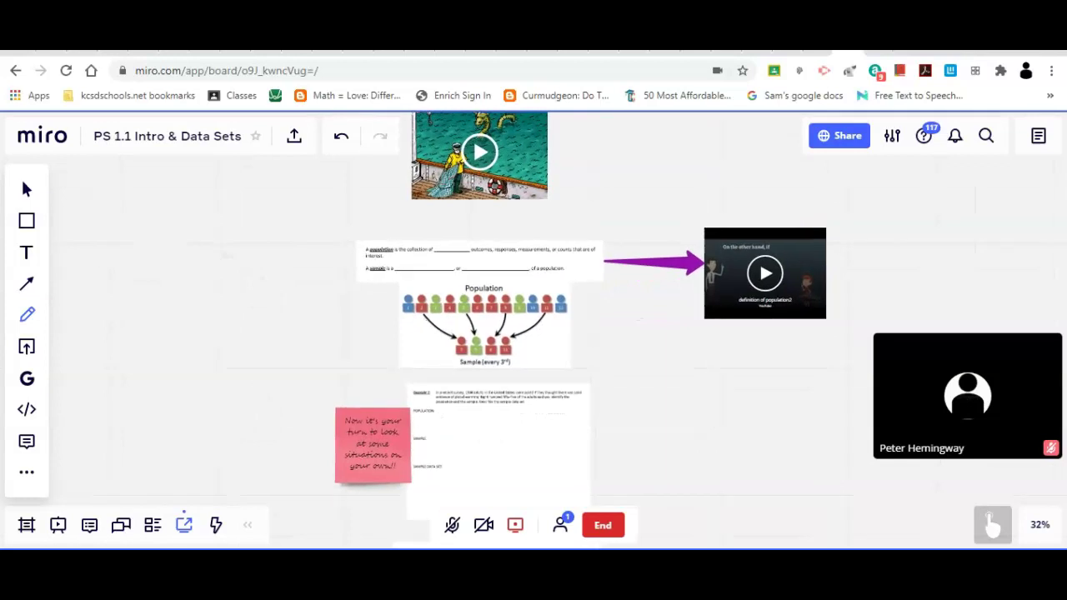
scroll(575, 316, "right", 5)
scroll(575, 242, "up", 3)
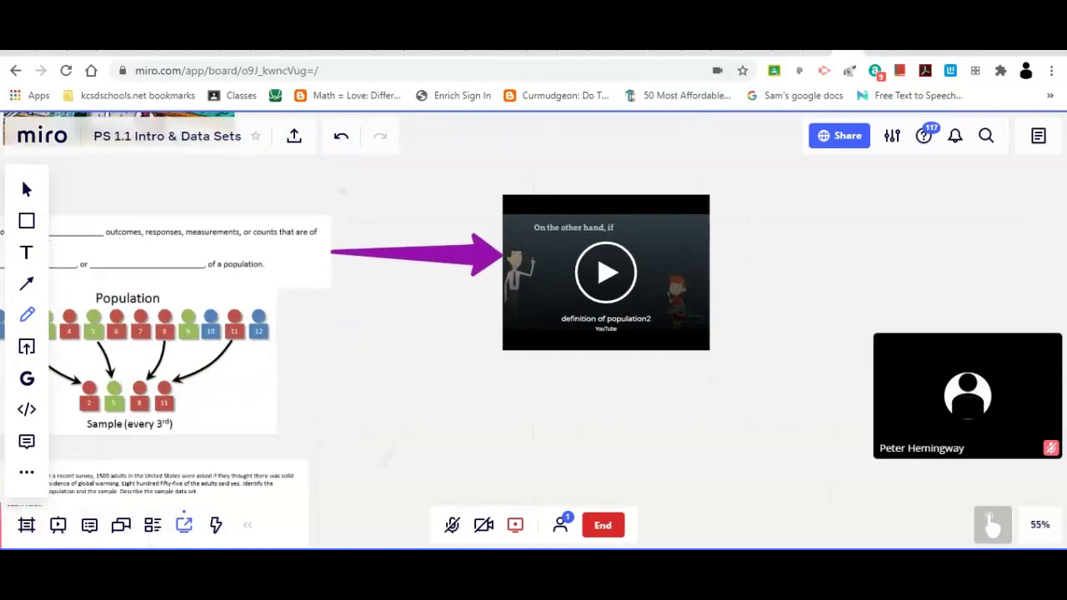
scroll(625, 218, "up", 2)
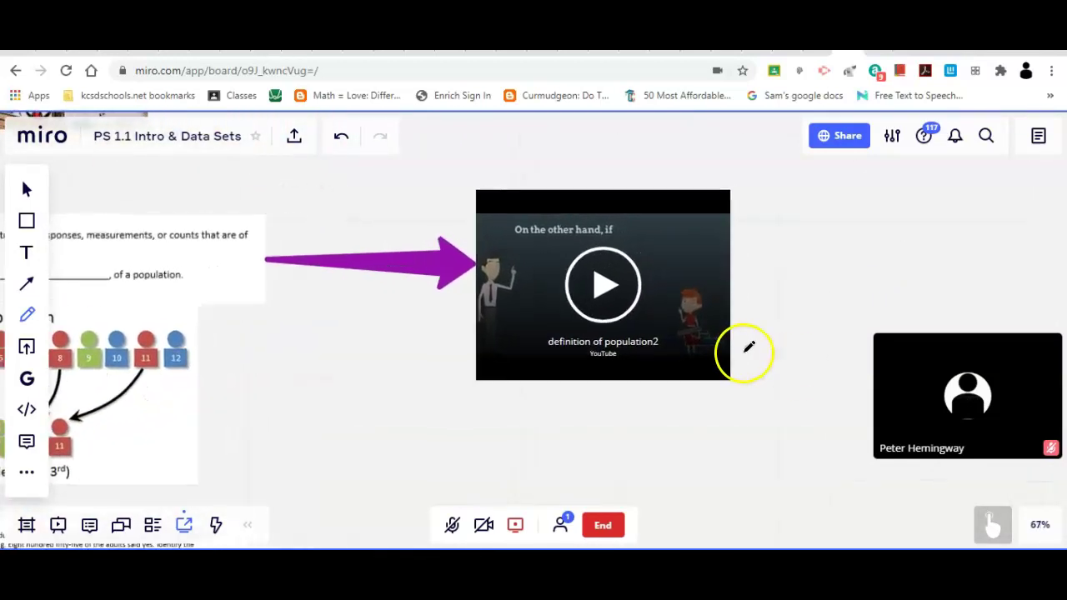
scroll(779, 360, "down", 5)
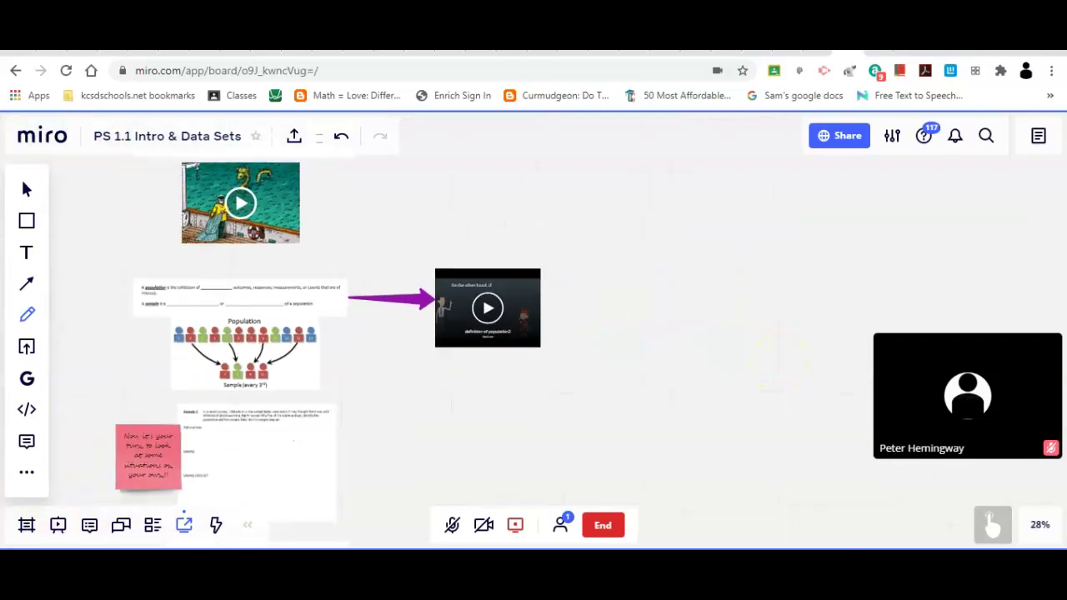
scroll(383, 325, "left", 4)
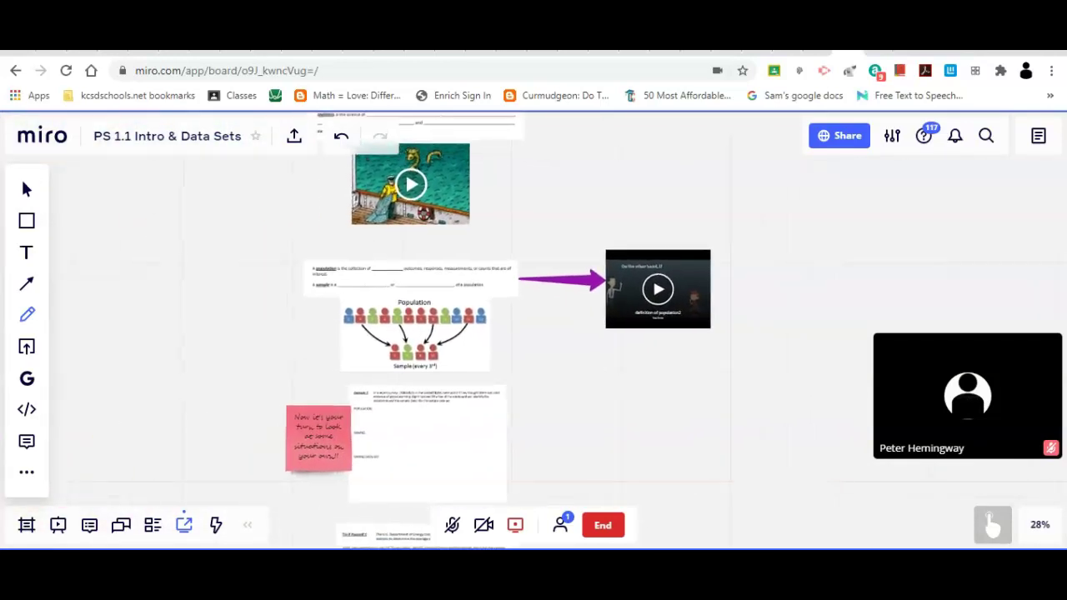
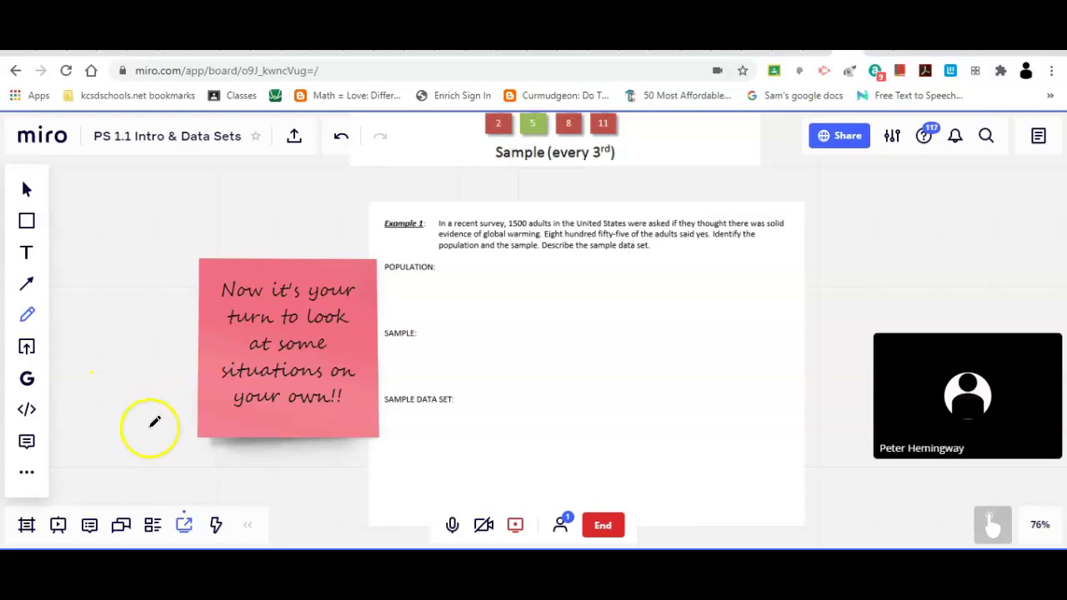
- Mute the microphone in the screen sharing session
left_click(451, 527)
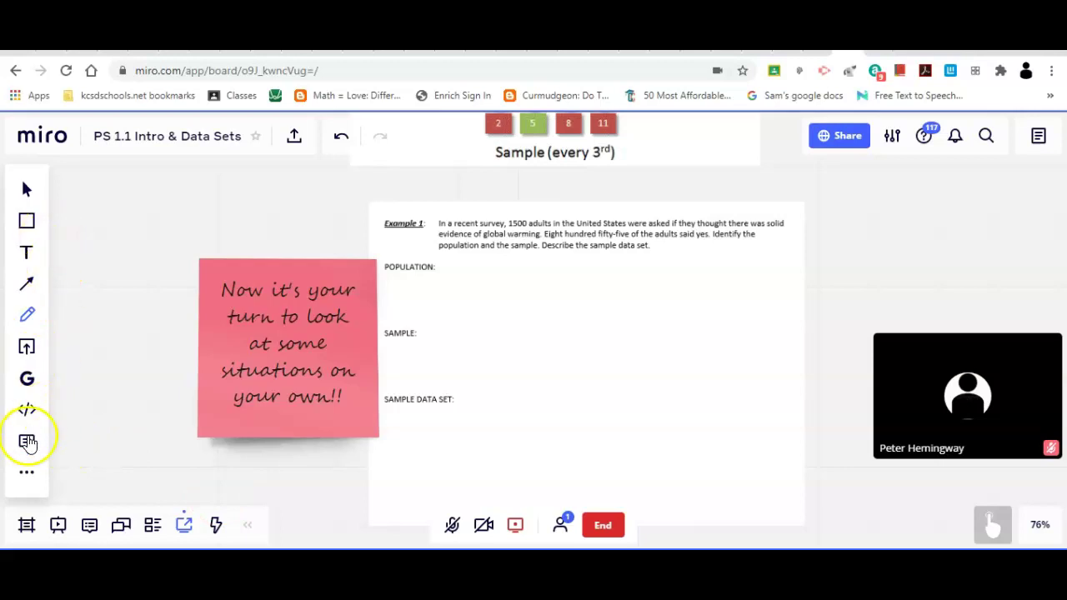
- Pin the Mind map app among the board's creation tools, move it back to the app collection, and close the collection
left_click(27, 473)
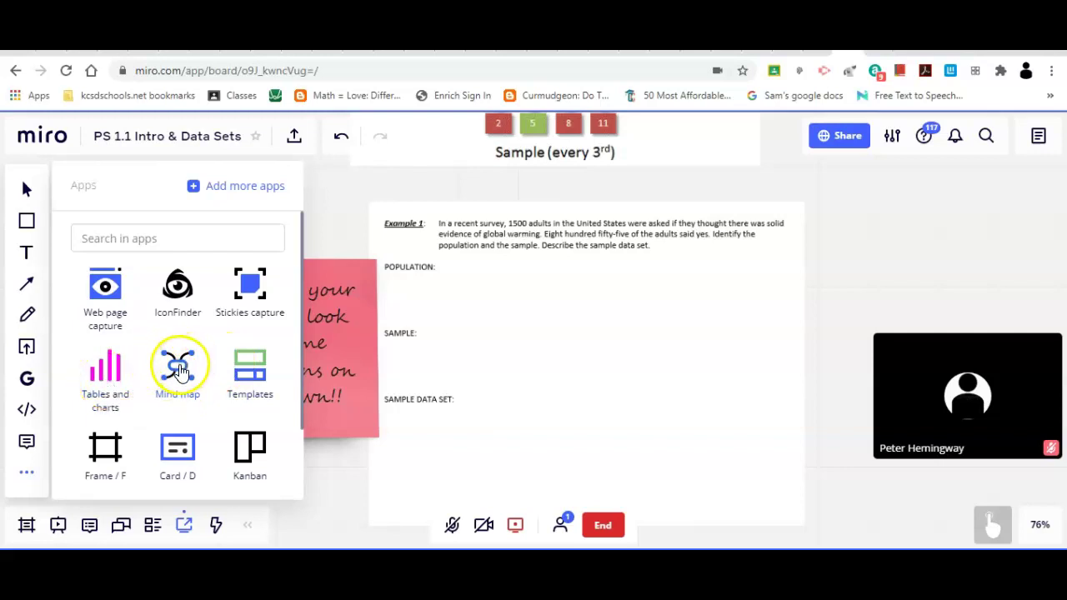
left_click_drag(178, 367, 26, 369)
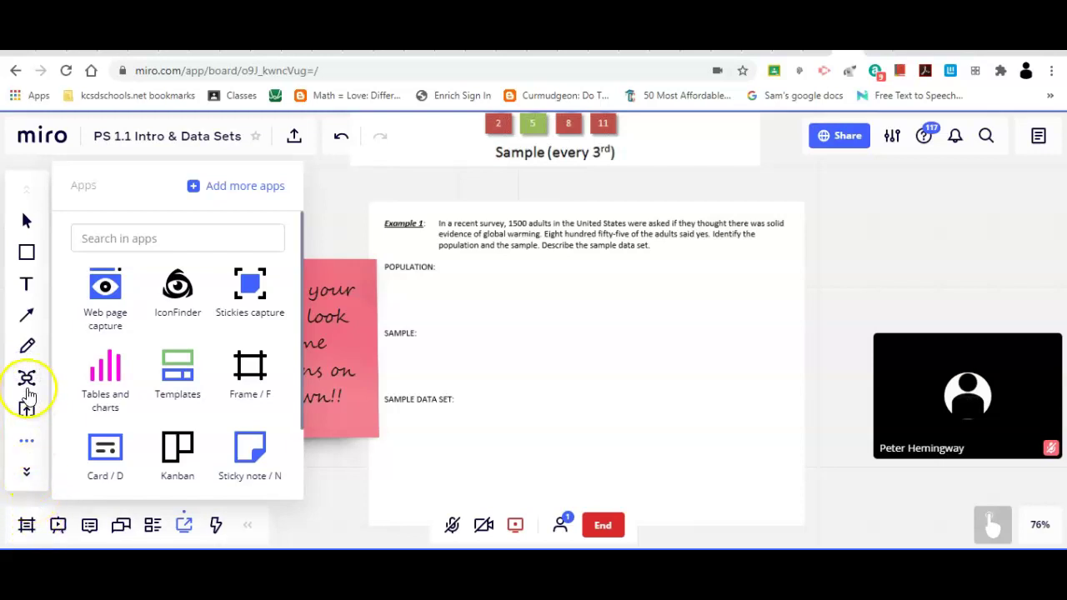
left_click_drag(26, 378, 170, 359)
left_click(179, 374)
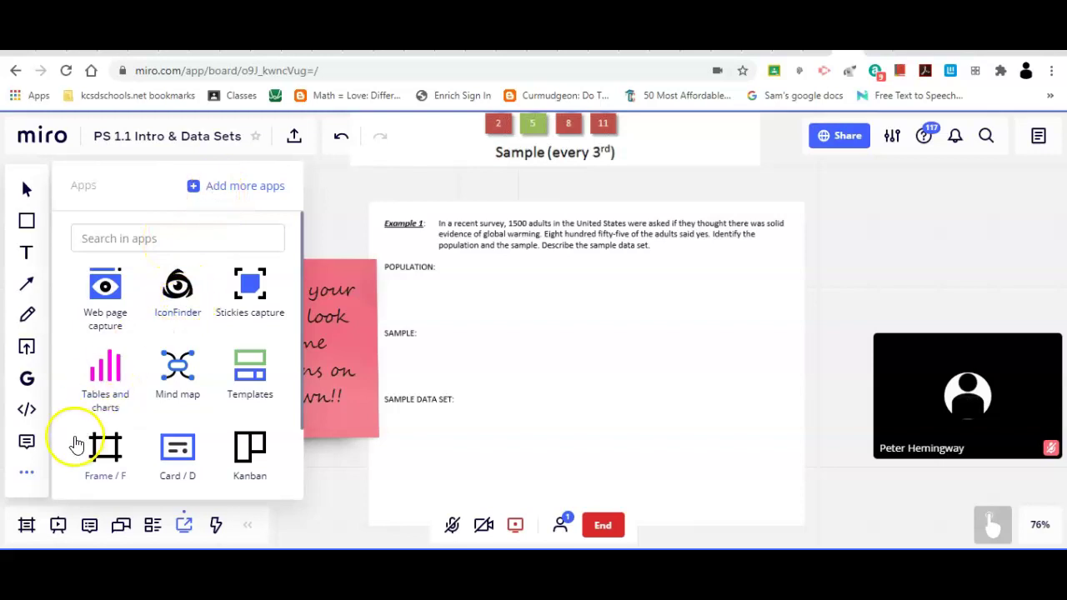
left_click(27, 476)
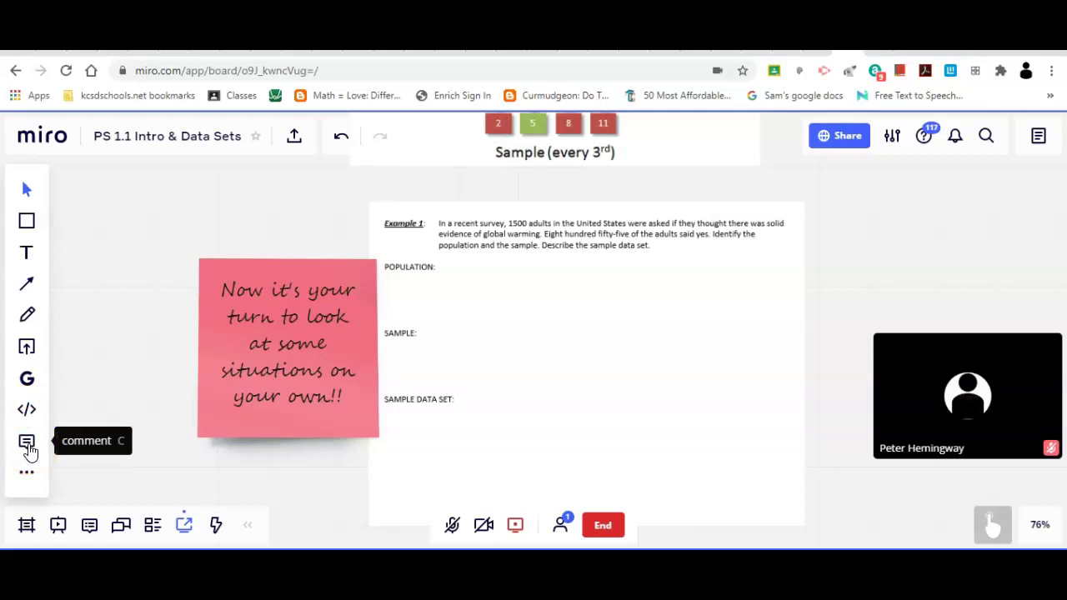
- Begin embedding iFrame code on the board, and copy the embed code of "May 5th prob help complete" from YouTube
left_click(28, 409)
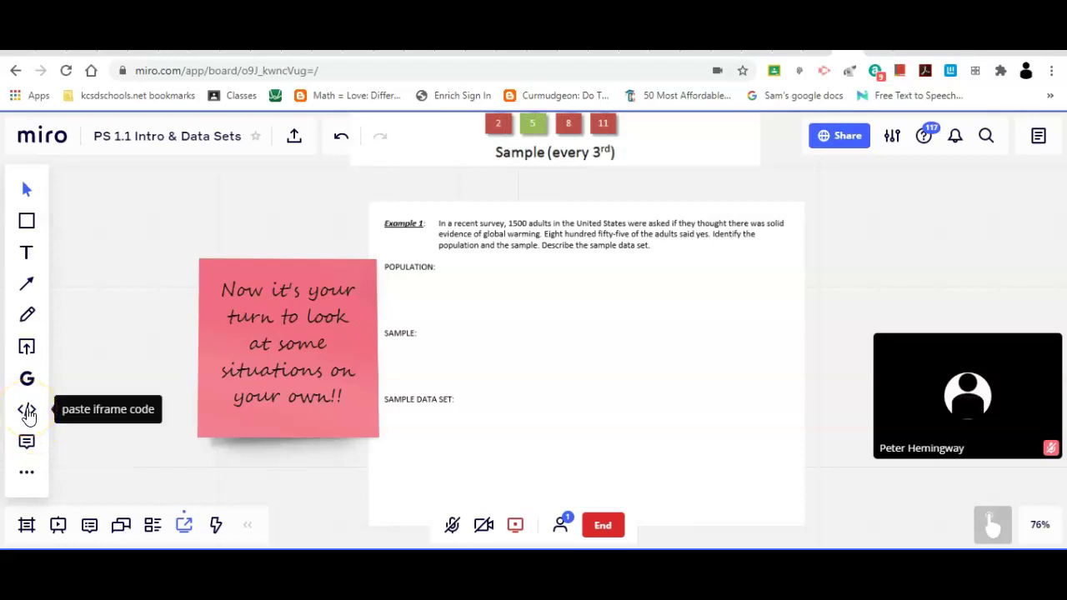
left_click(28, 409)
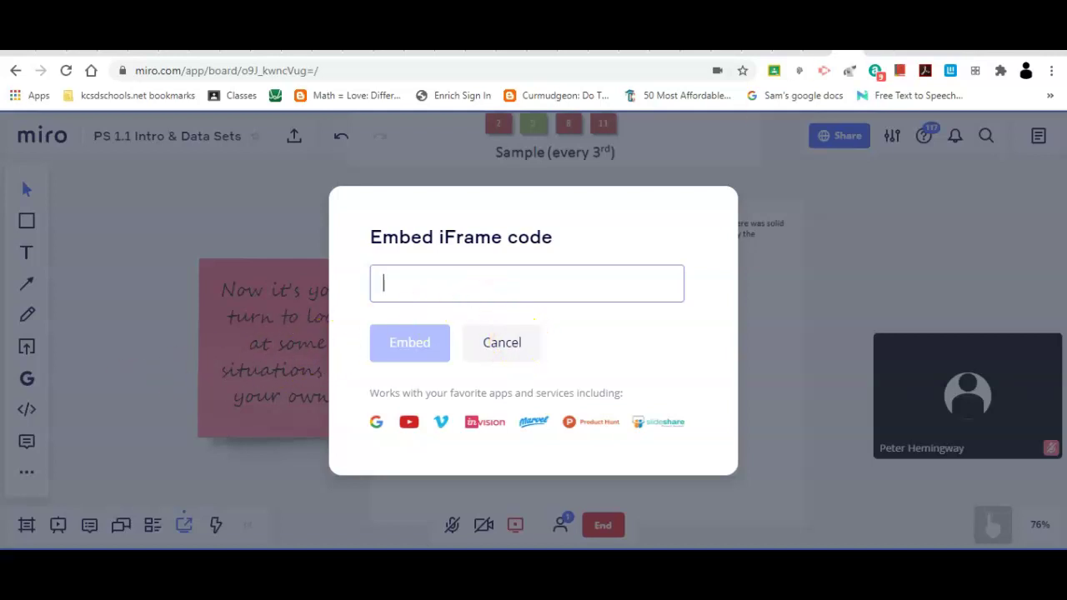
key("ctrl+Tab")
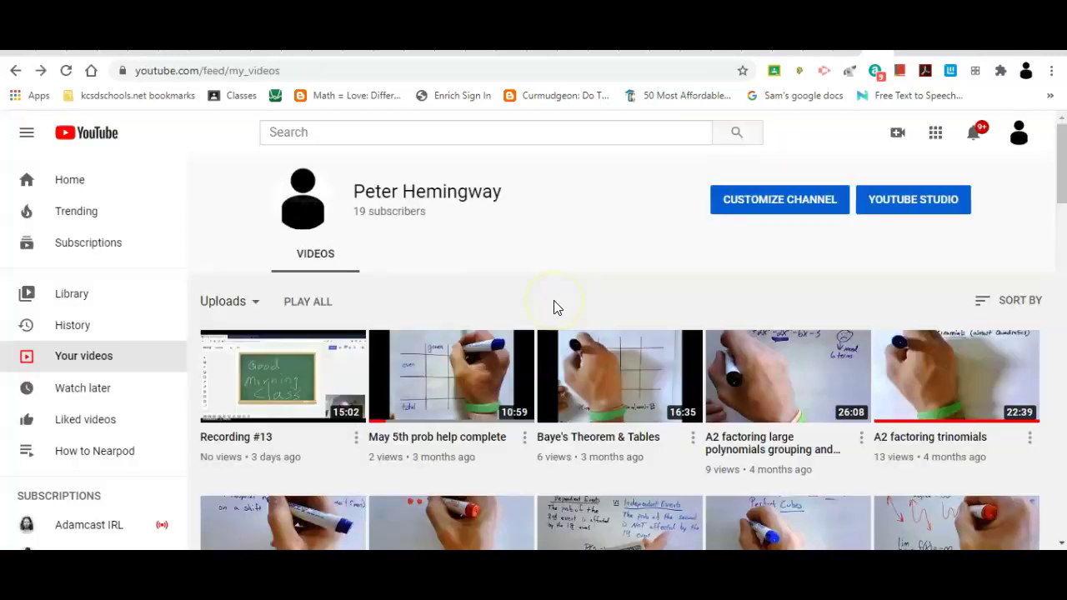
left_click(454, 369)
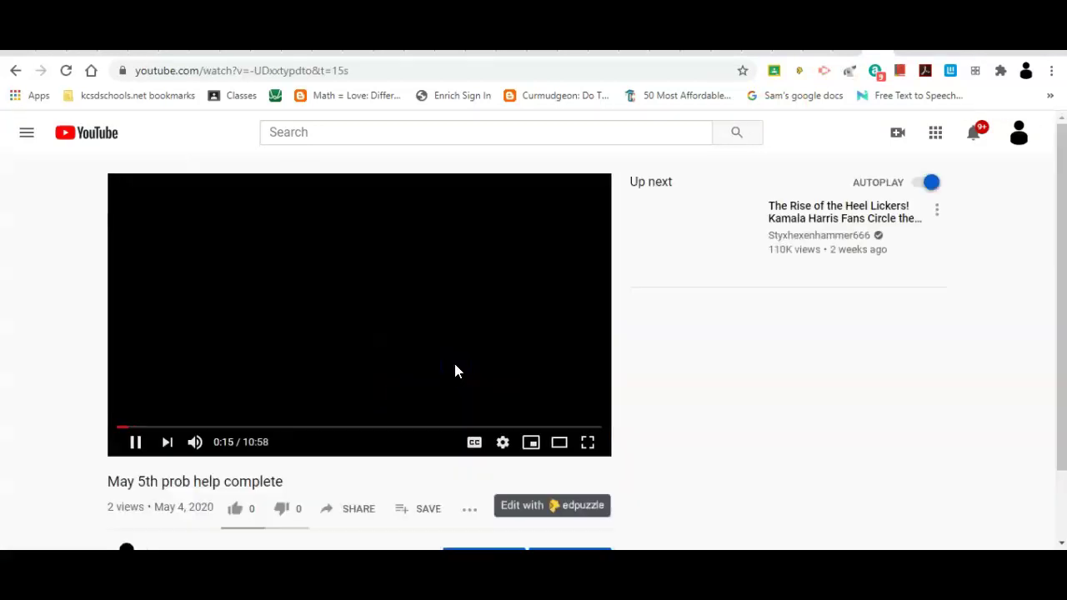
left_click(140, 448)
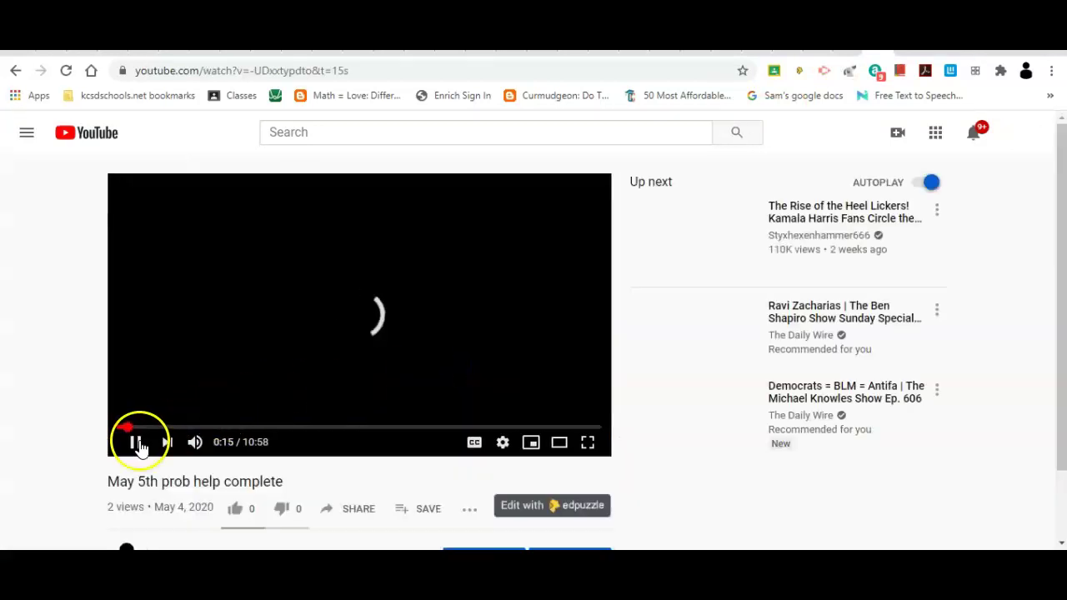
left_click(358, 510)
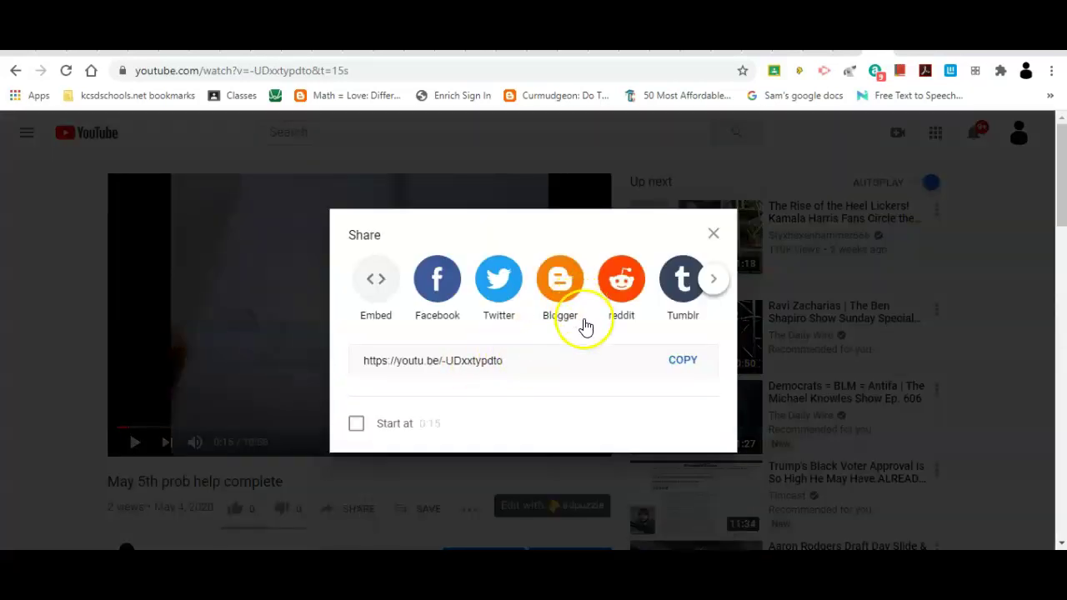
left_click(376, 317)
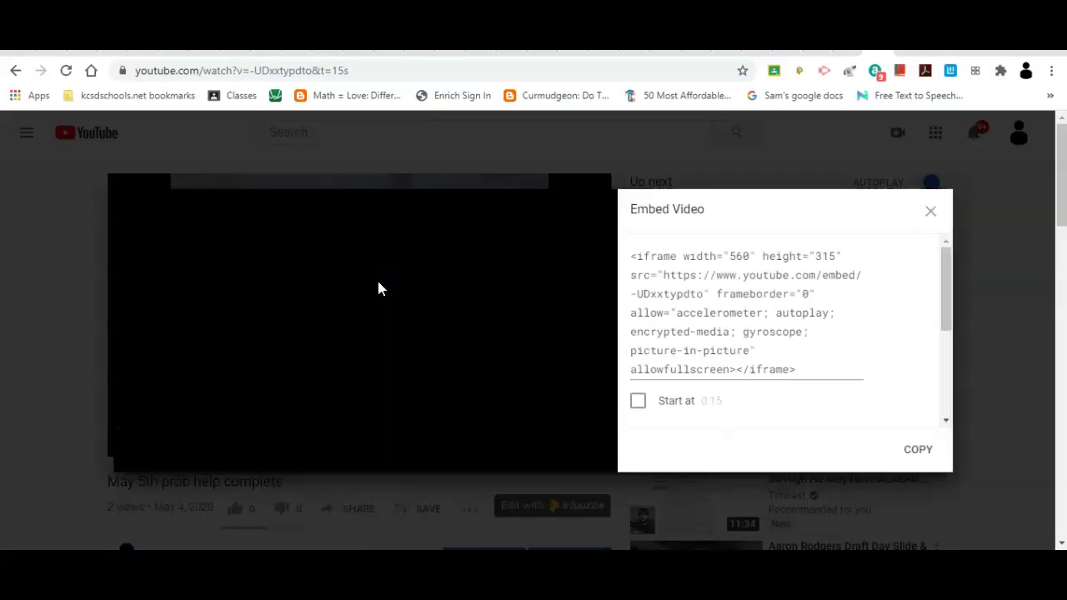
left_click(917, 449)
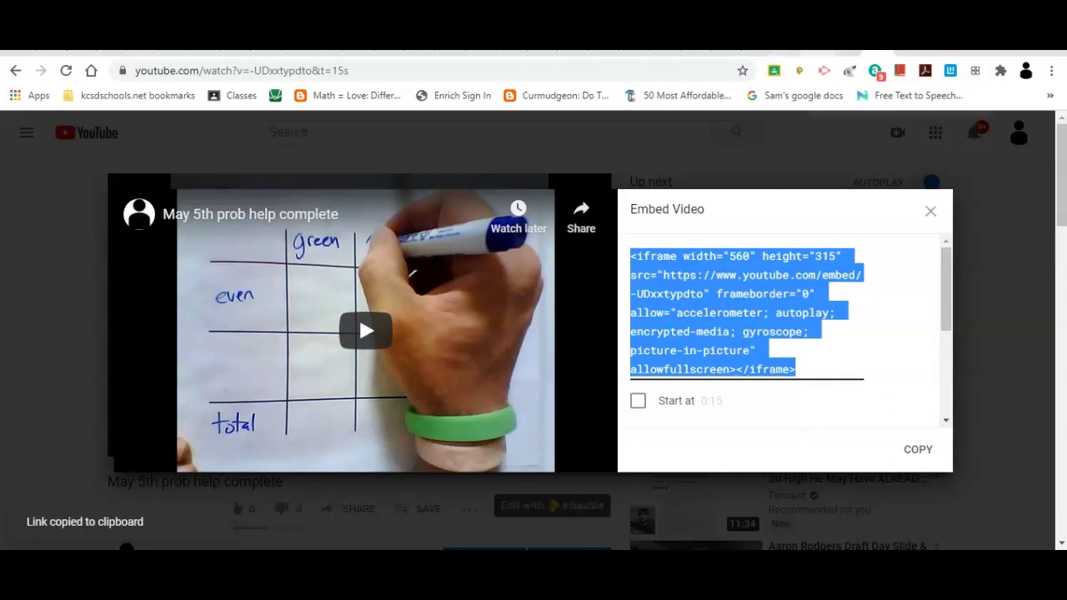
- Back in Miro, embed the video with the copied iFrame code and place it in the empty area left of the pink sticky note
left_click(867, 37)
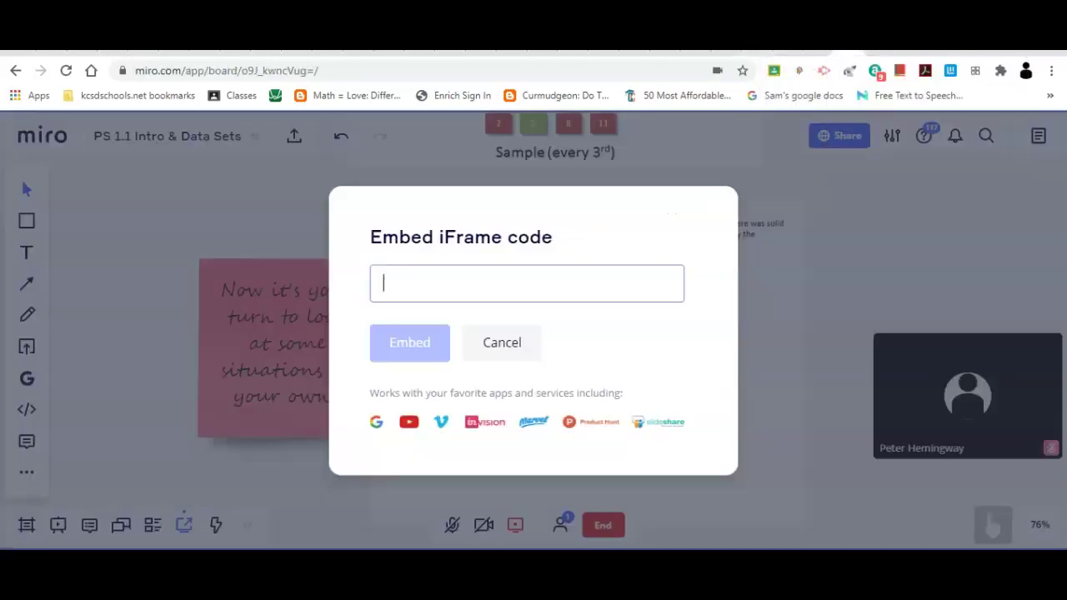
left_click(531, 289)
key("ctrl+v")
left_click(406, 353)
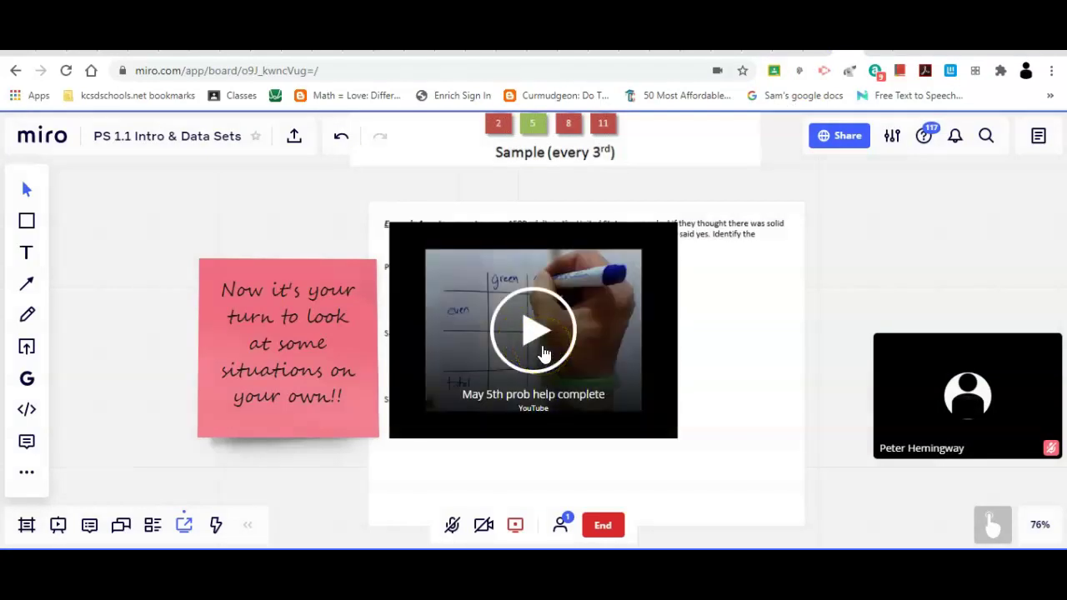
left_click_drag(442, 338, 258, 309)
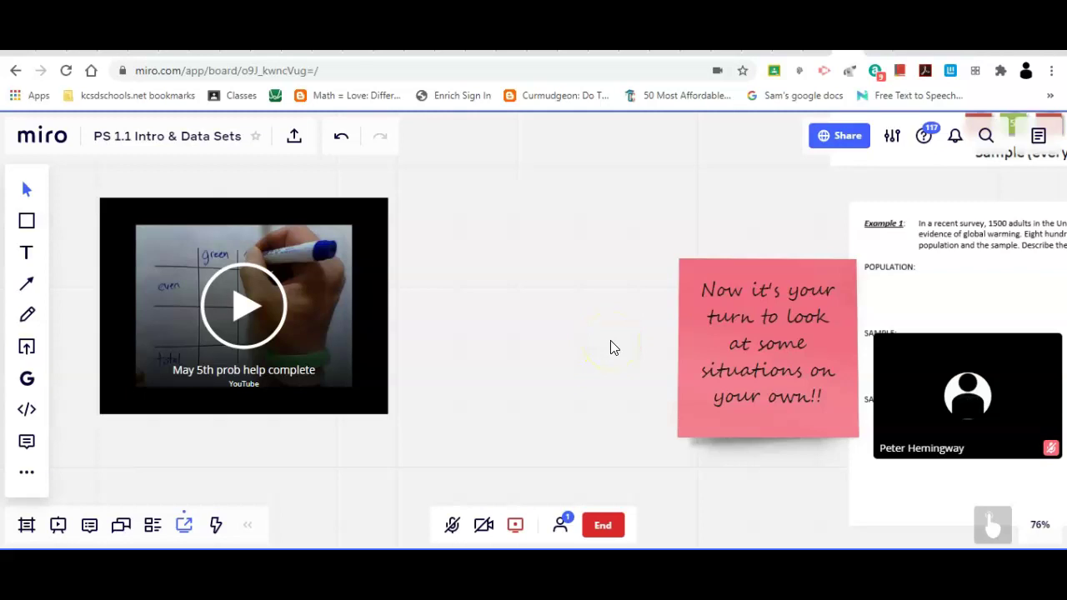
- Shift the pink "Now it's your turn" sticky note slightly toward the embedded video
left_click(731, 304)
left_click_drag(733, 302, 752, 329)
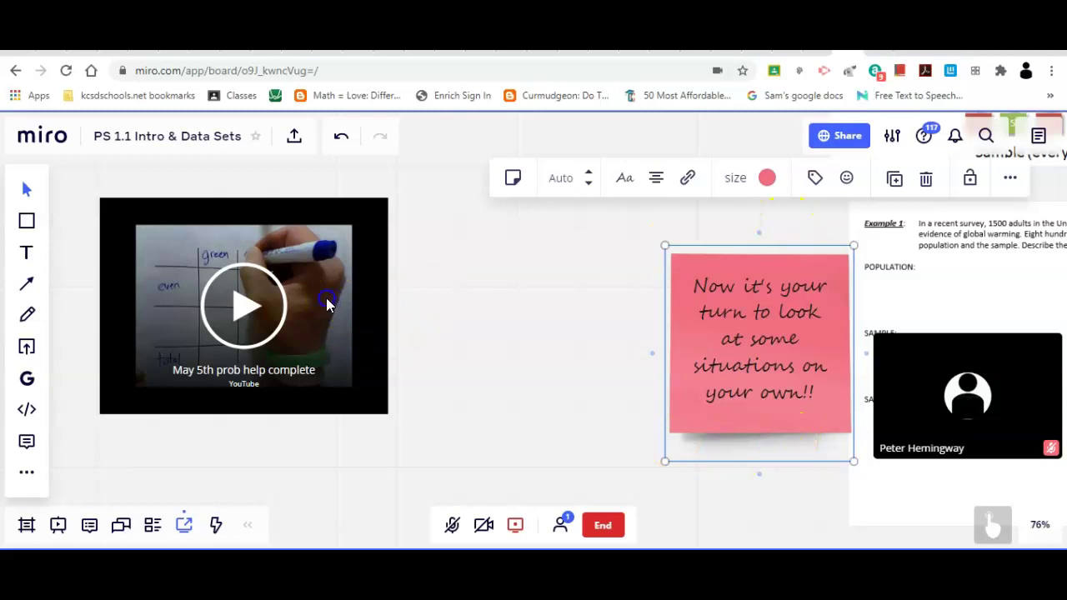
- Link the pink "Now it's your turn" sticky note to the embedded "May 5th prob help complete" video on the board
left_click(791, 317)
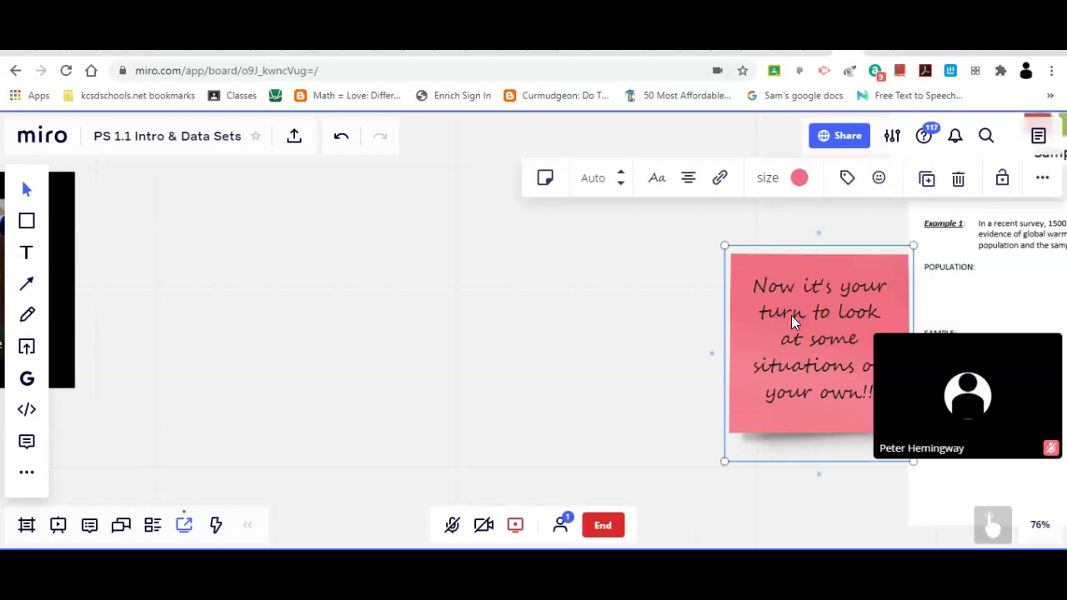
key("ctrl+alt+k")
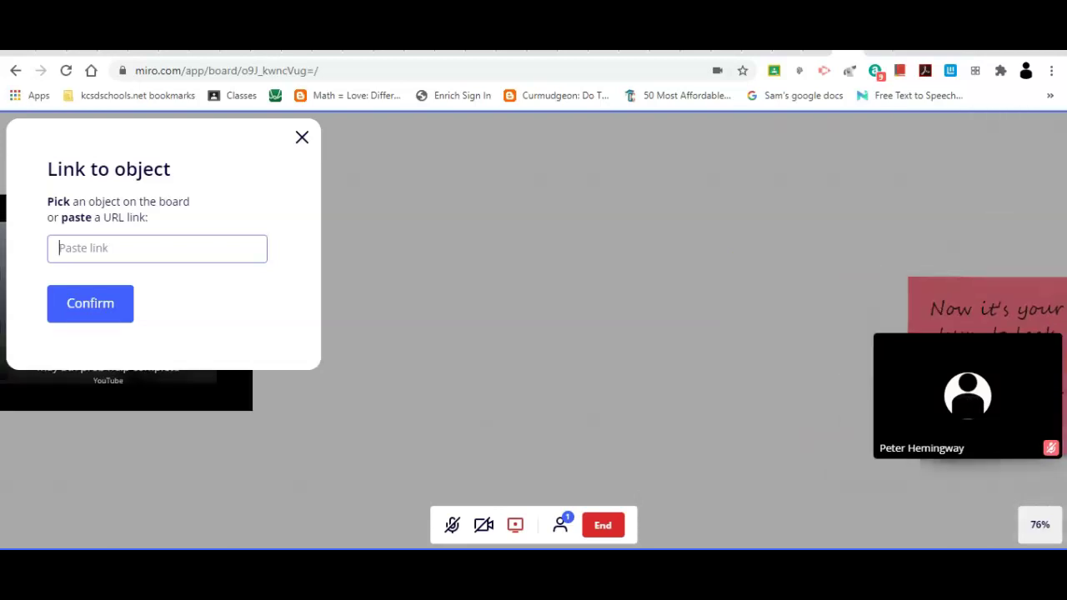
left_click(570, 223)
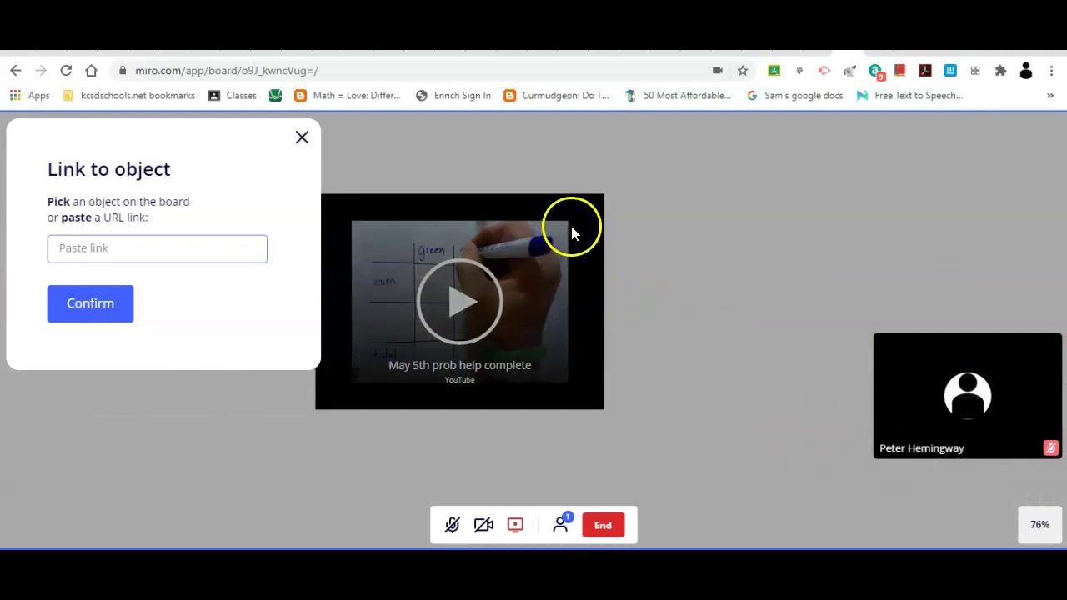
left_click(101, 305)
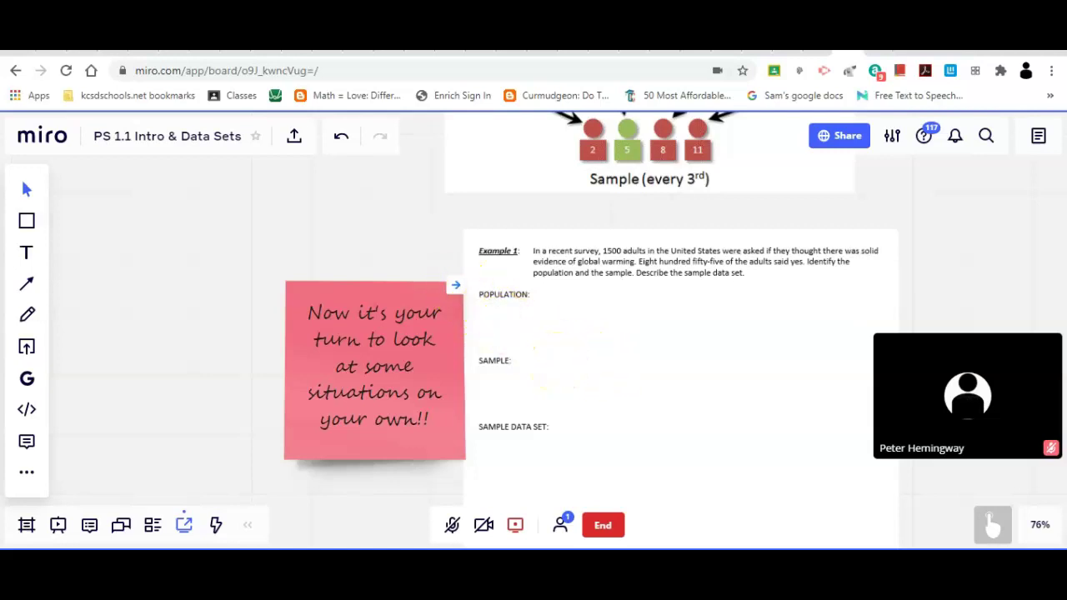
- Follow the sticky note's link to check that it jumps to the embedded video
scroll(569, 357, "down", 10)
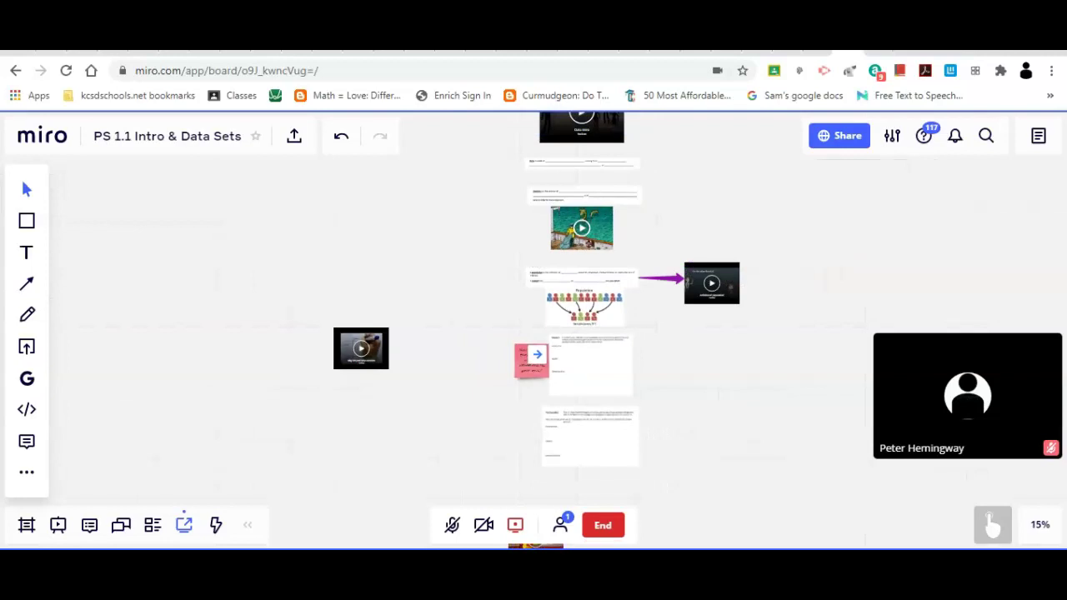
scroll(550, 360, "up", 10)
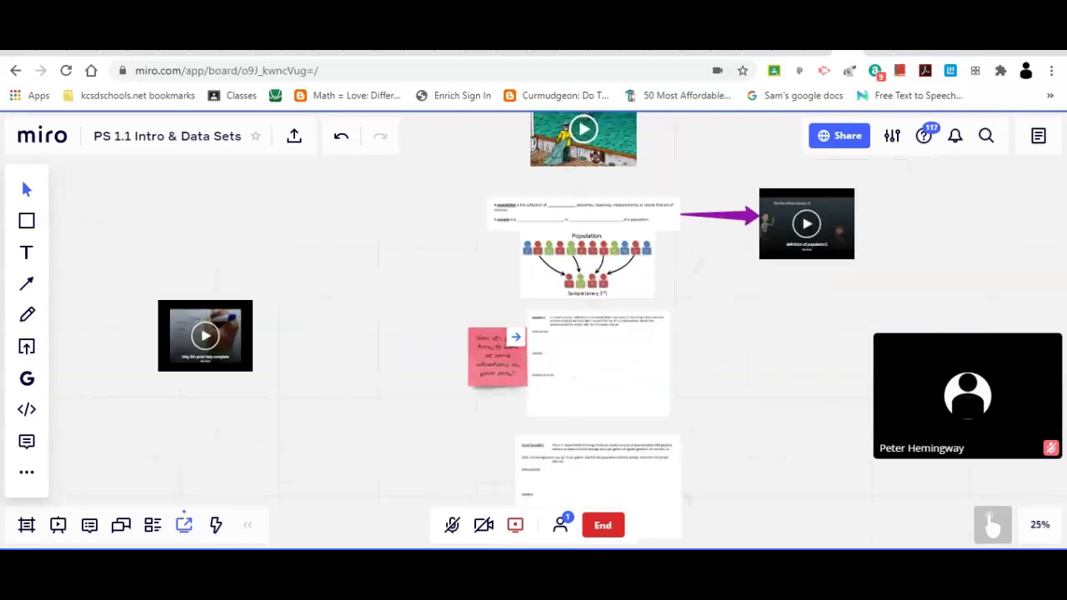
scroll(542, 430, "up", 3)
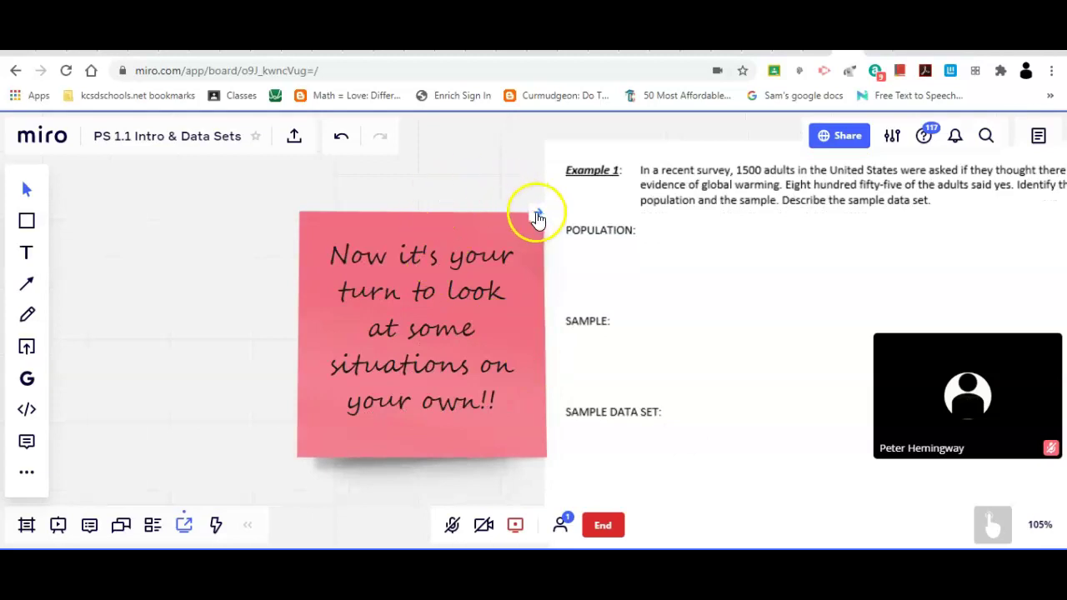
left_click(539, 216)
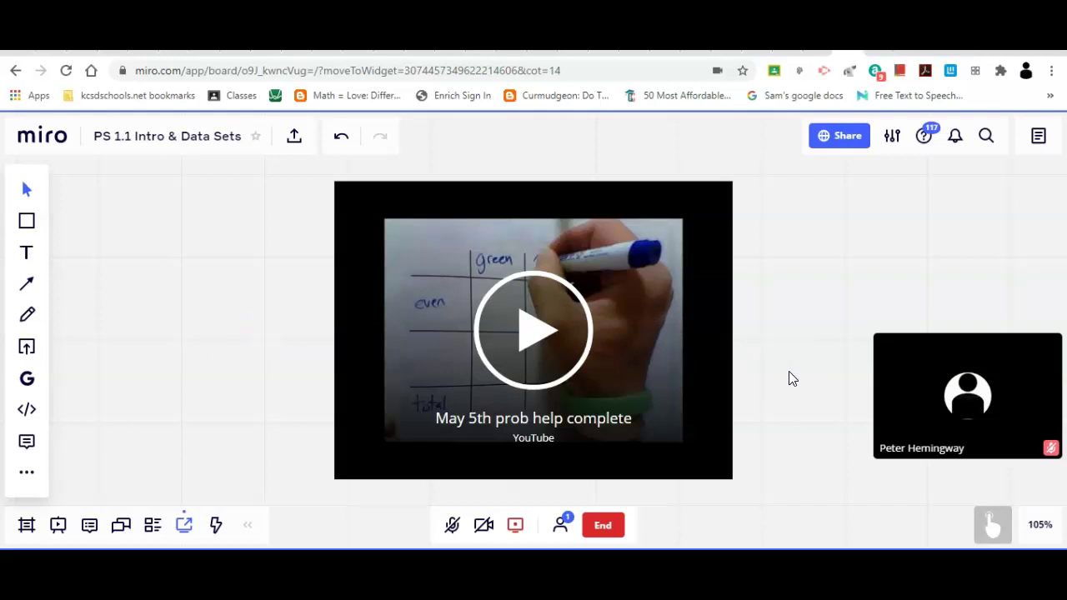
- Search Google Images from the board for "back button"
key("shift+1")
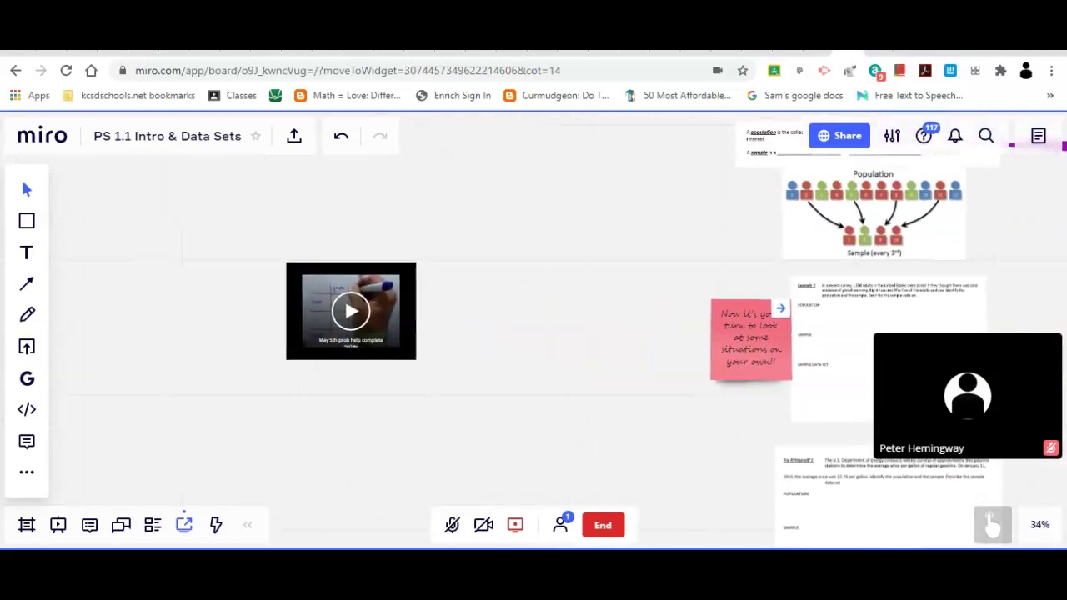
left_click(27, 383)
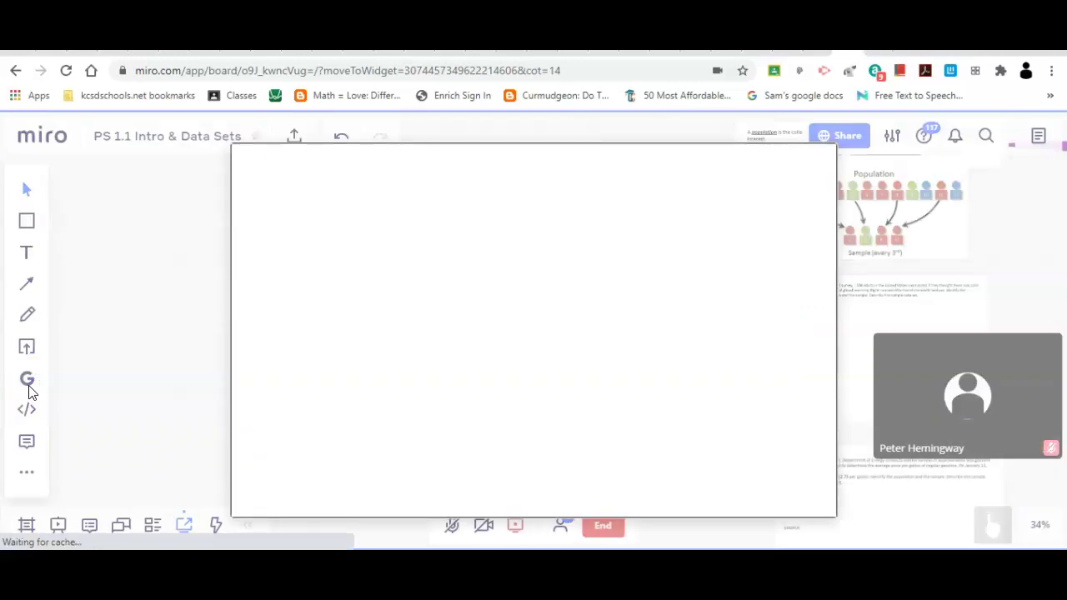
left_click(462, 171)
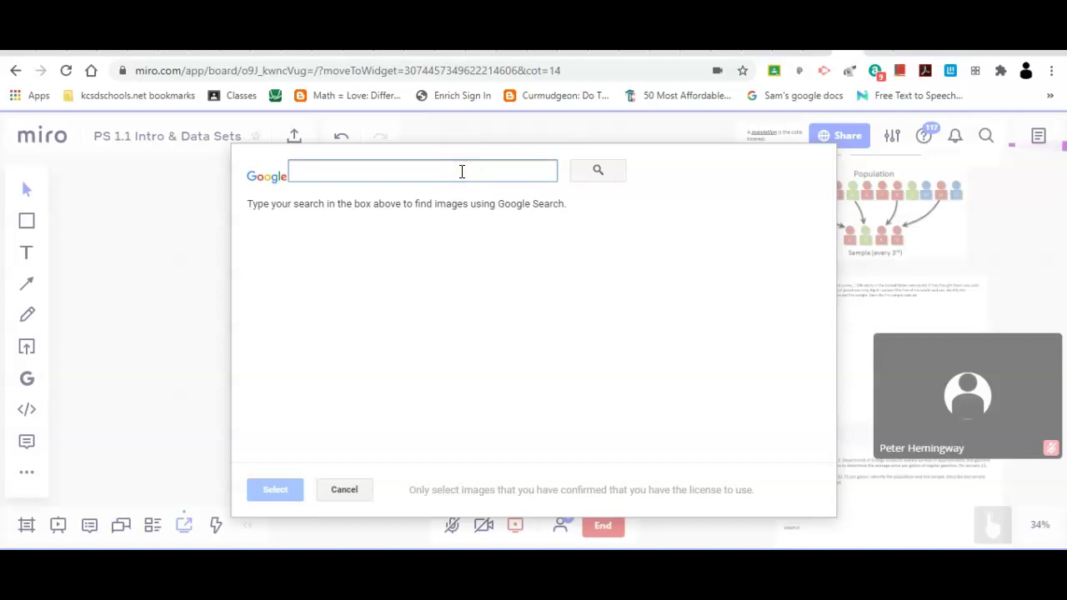
type("back button")
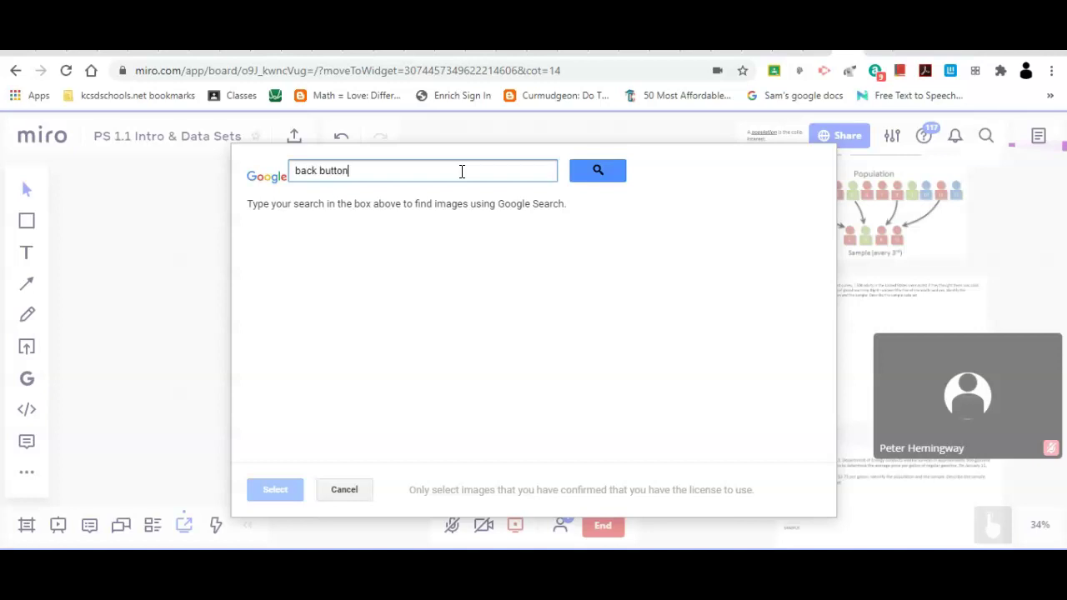
key("Return")
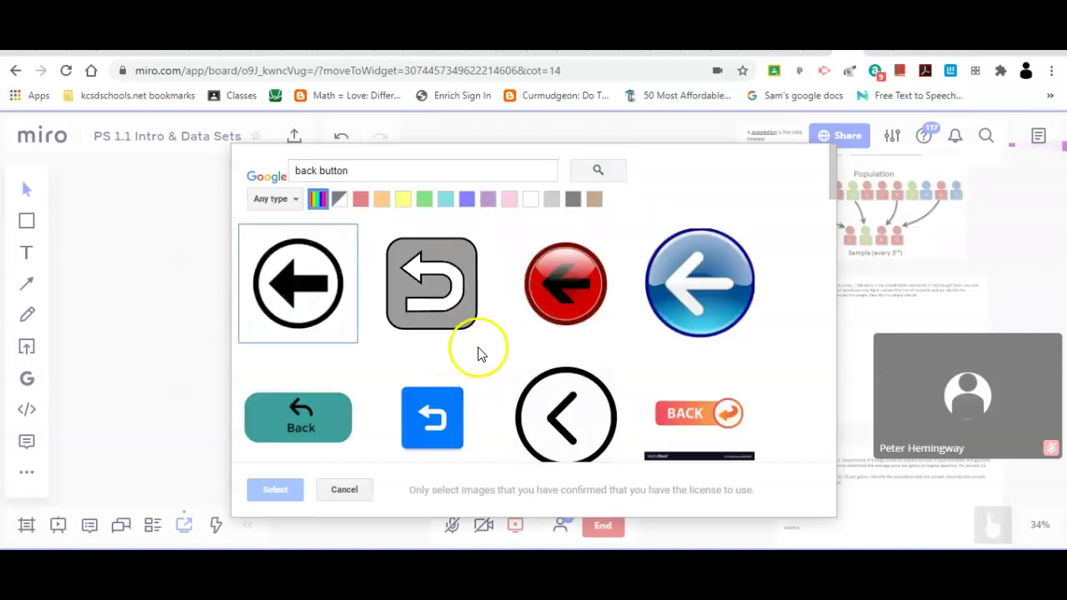
- Try to insert the round blue back-arrow image from the search results onto the board
left_click(711, 280)
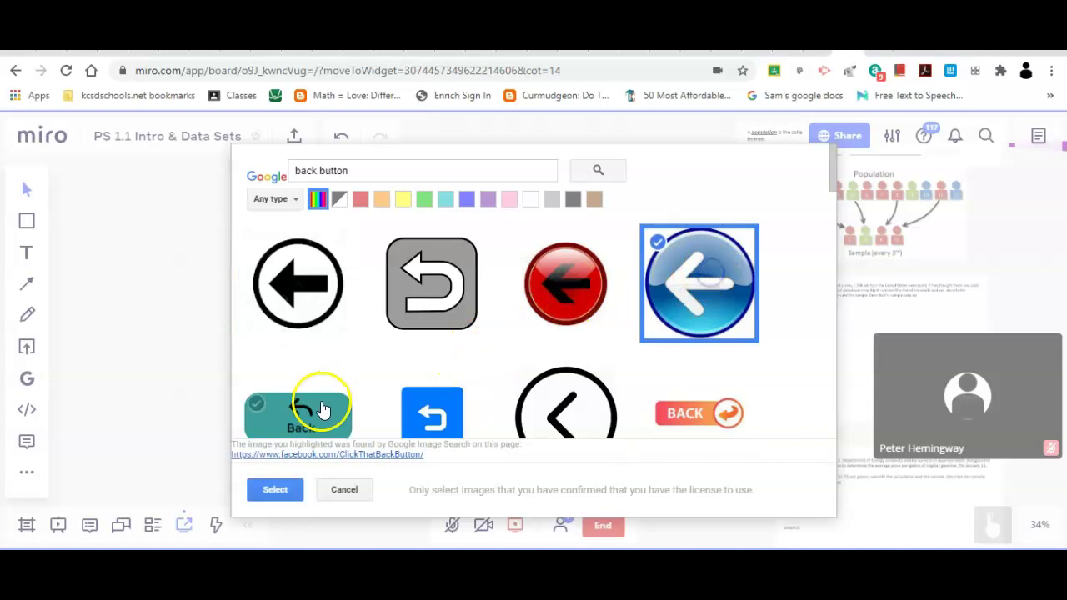
left_click(279, 490)
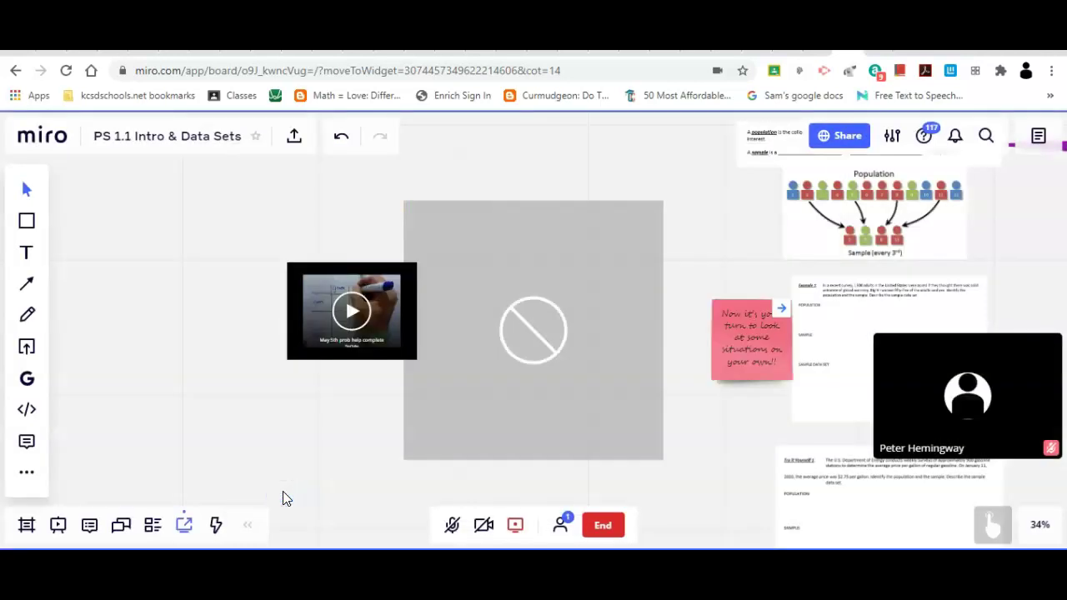
left_click(569, 352)
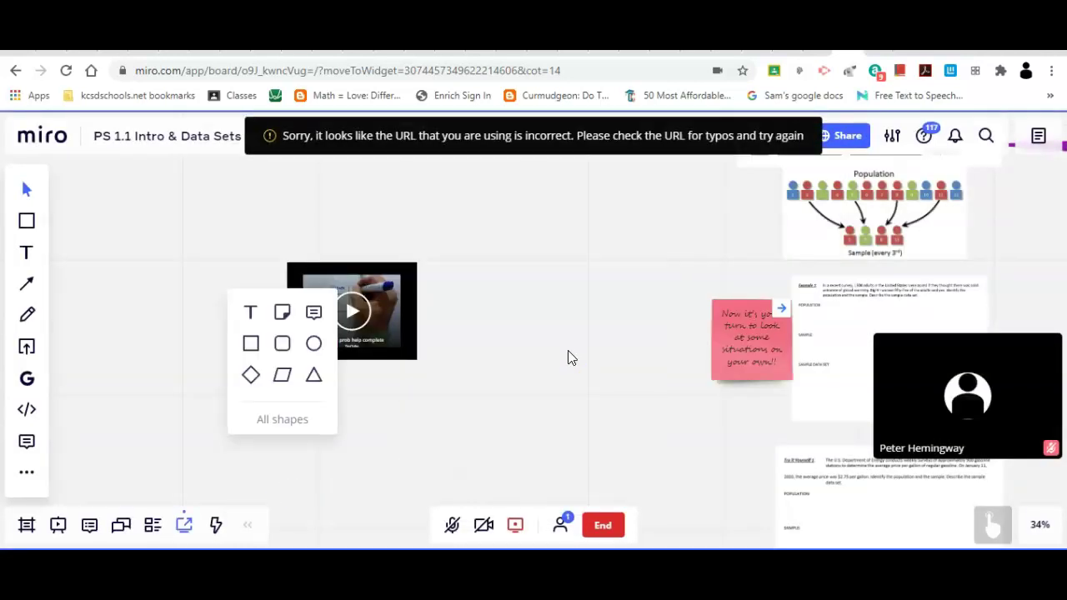
- Insert the round red back-arrow image from the "back button" search results onto the board
left_click(27, 378)
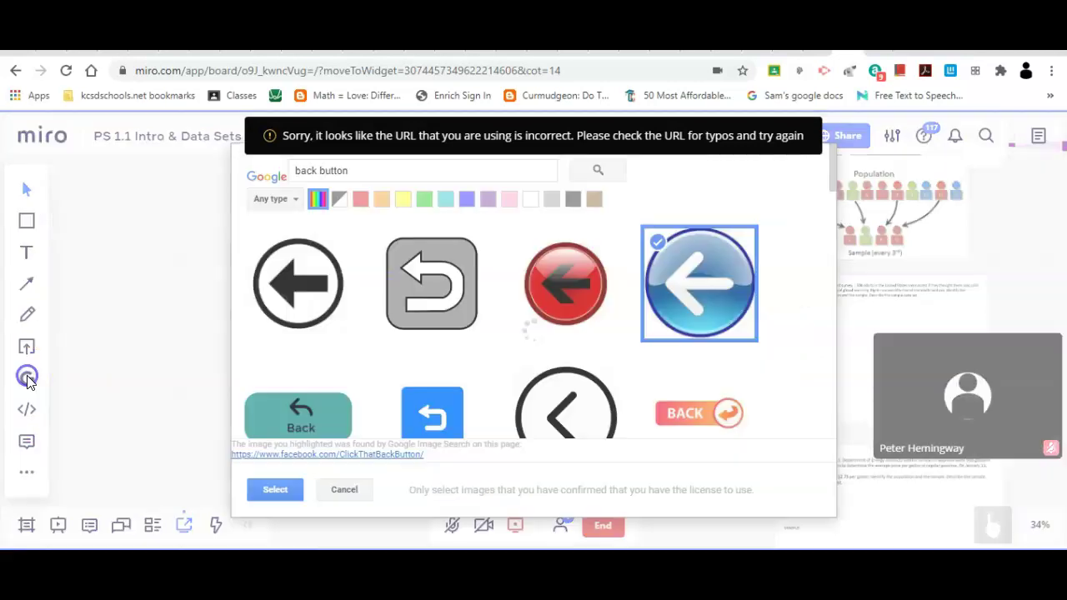
left_click(571, 285)
left_click(275, 492)
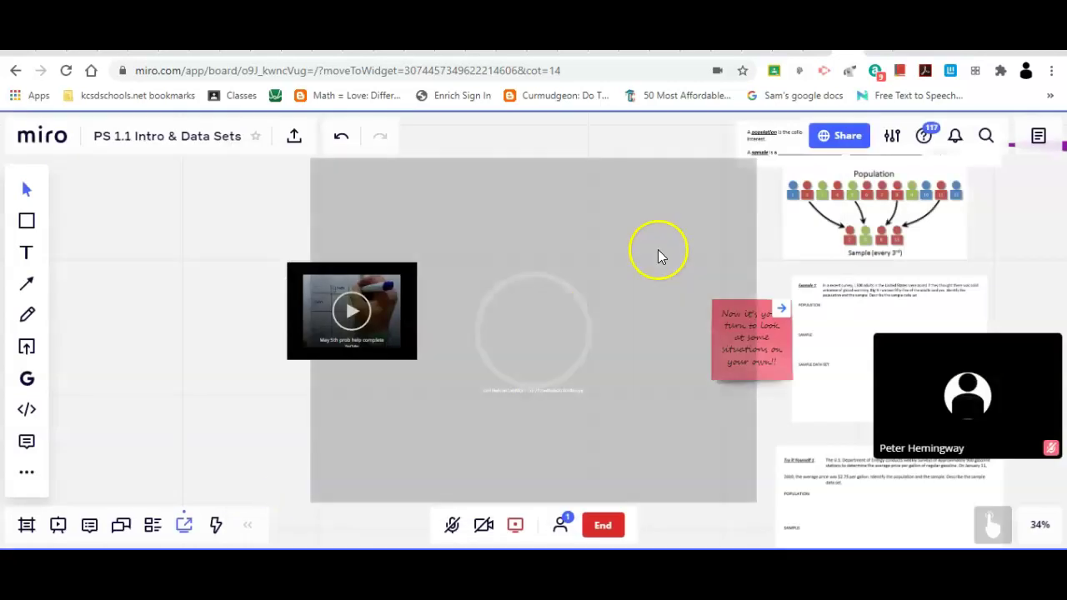
left_click(635, 258)
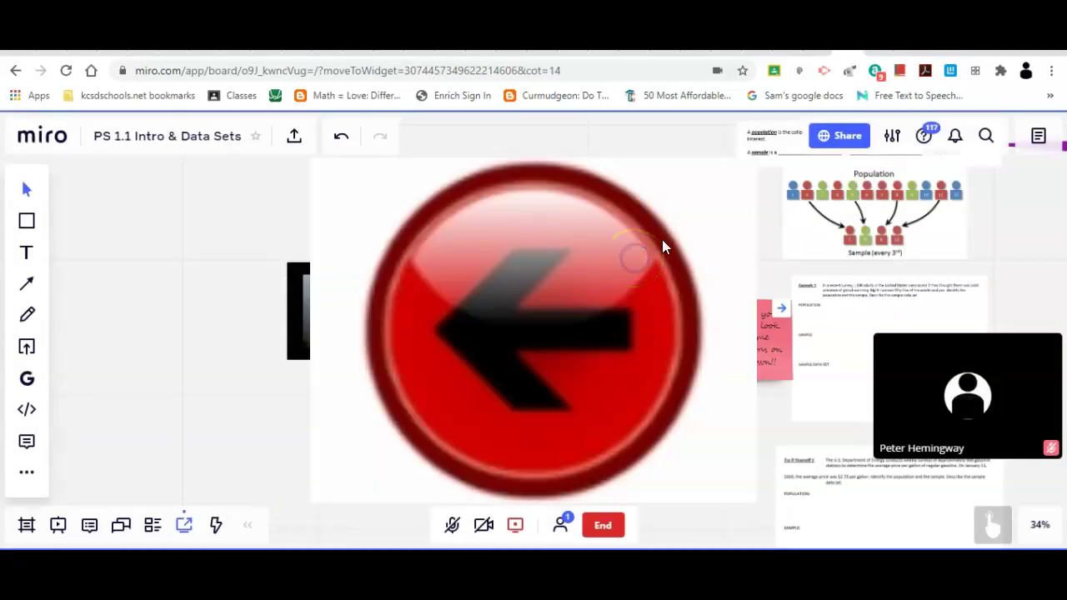
- Shrink the red back-arrow image to less than the video's width and place it below the embedded video
left_click_drag(754, 499, 381, 424)
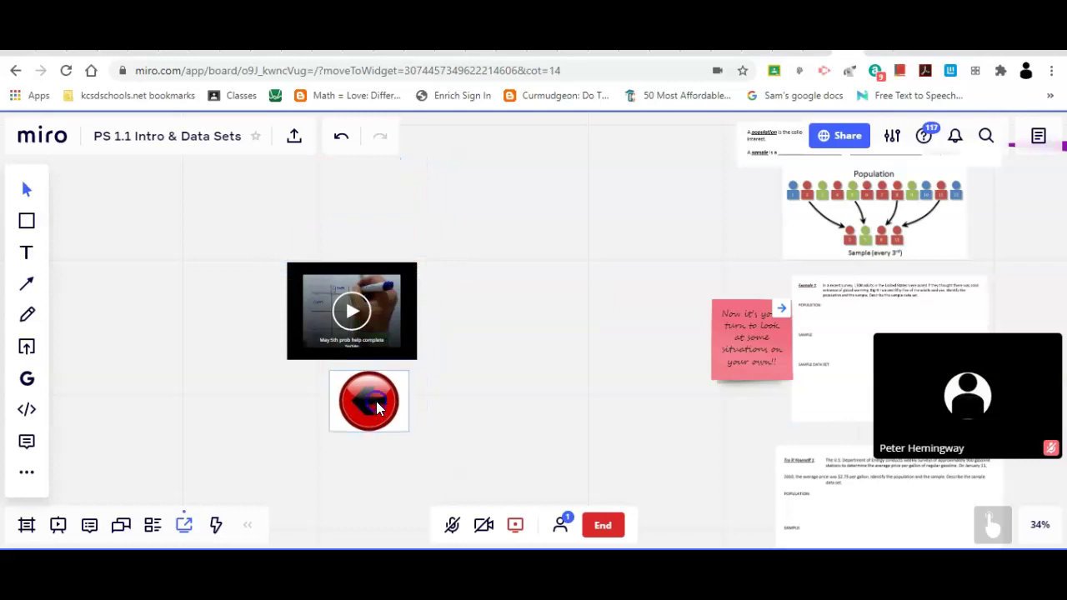
left_click(411, 436)
left_click(427, 425)
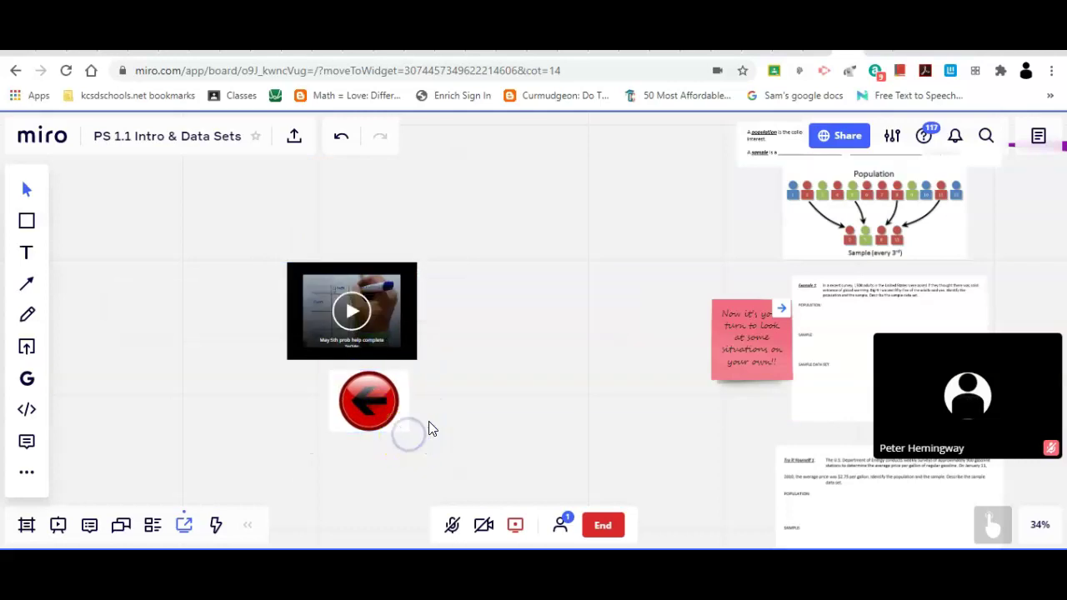
- Reduce the red back arrow to a small button and position it just beneath the video's lower edge, right of centre
scroll(266, 379, "up", 5)
scroll(367, 171, "up", 1)
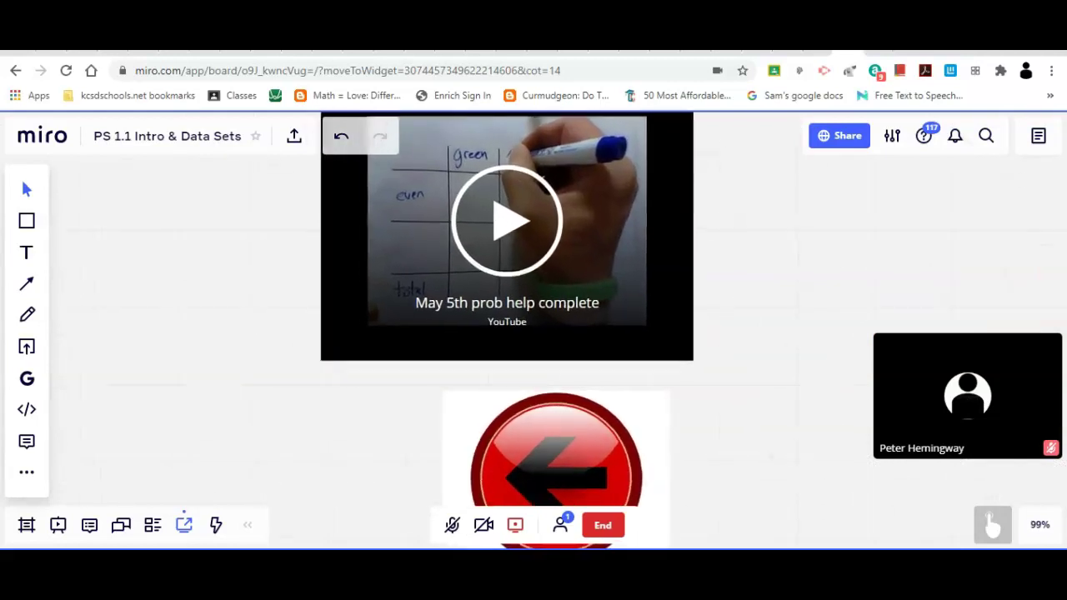
left_click_drag(565, 462, 527, 435)
left_click(614, 405)
left_click_drag(619, 370, 581, 412)
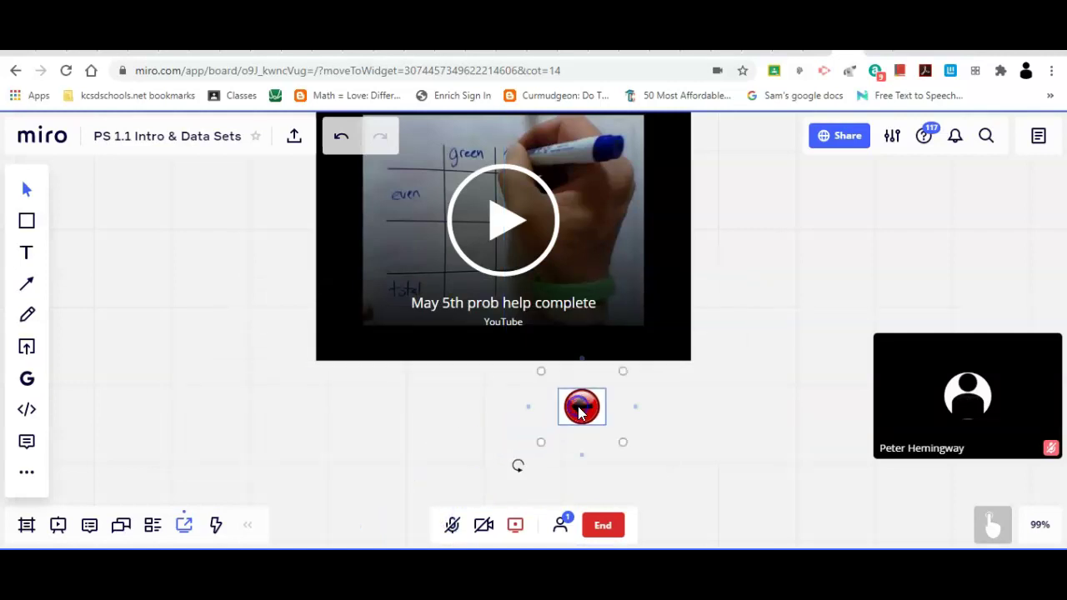